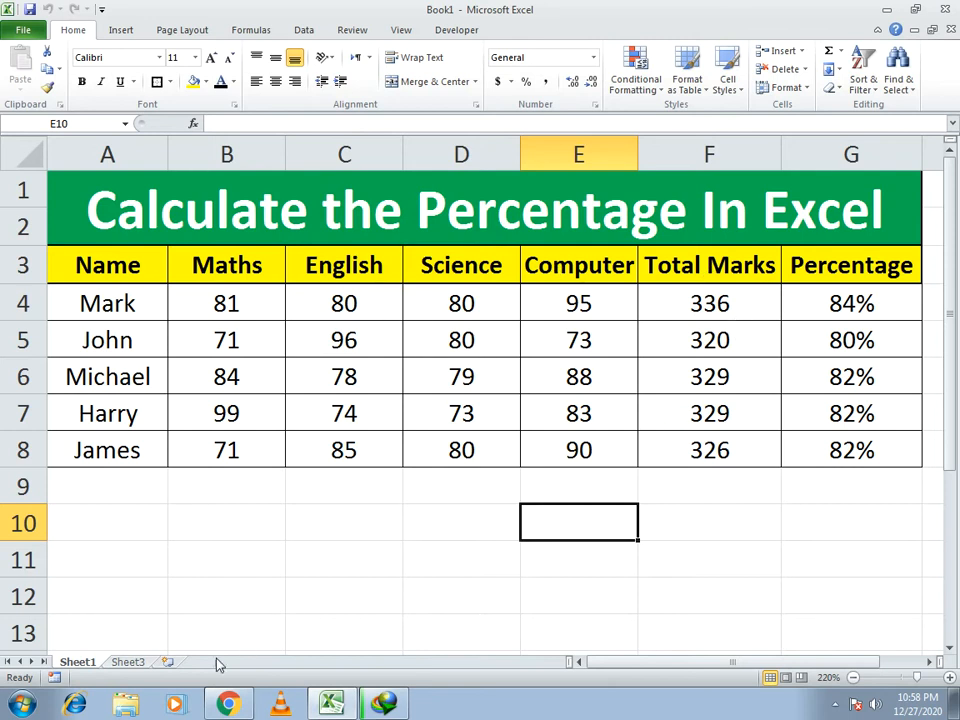
# Step: Switch to the empty Sheet3 worksheet and enlarge its view to 240%
pyautogui.click(120, 662)
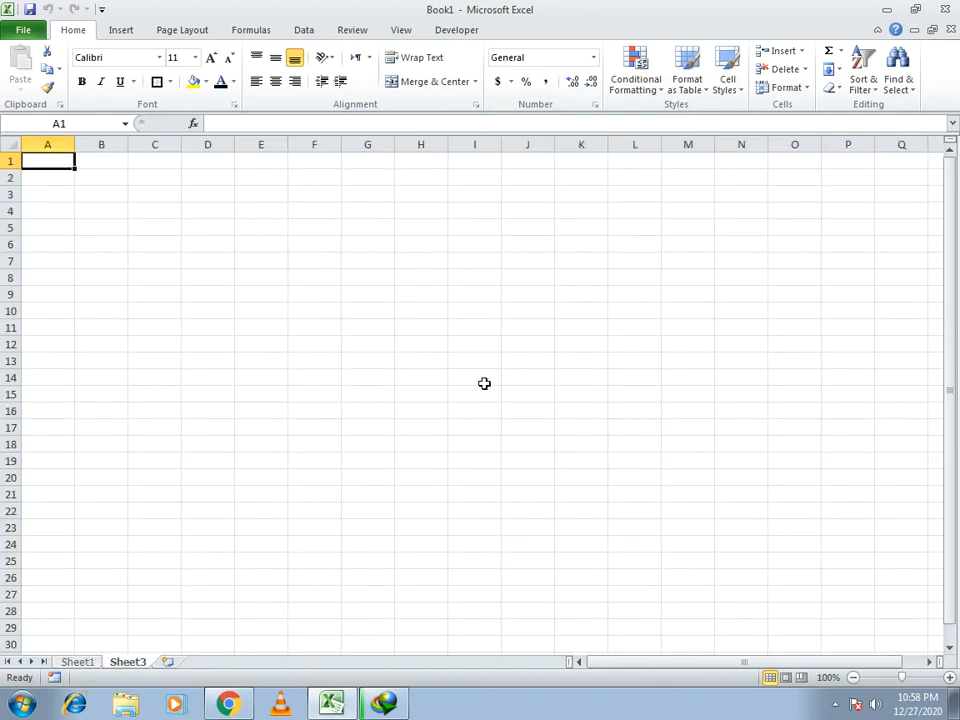
pyautogui.click(951, 678)
pyautogui.click(951, 678)
pyautogui.click(951, 678)
pyautogui.click(951, 678)
pyautogui.click(951, 678)
pyautogui.click(951, 678)
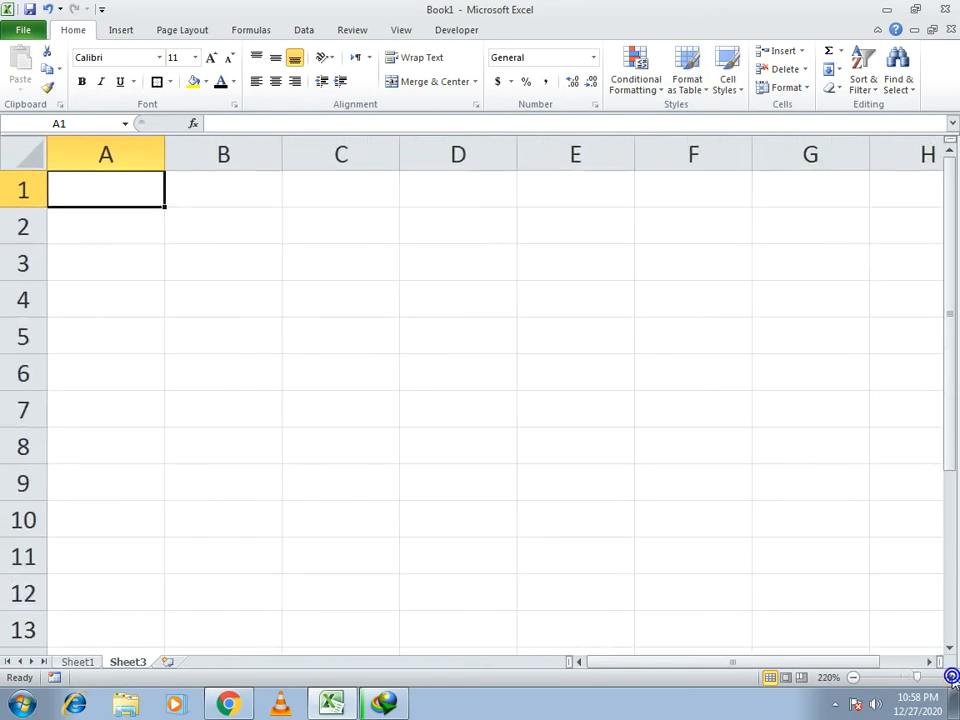
pyautogui.click(951, 678)
pyautogui.click(951, 678)
# Step: Merge and center the cell range A1:F3 into one title cell
pyautogui.moveTo(141, 193); pyautogui.dragTo(769, 298)
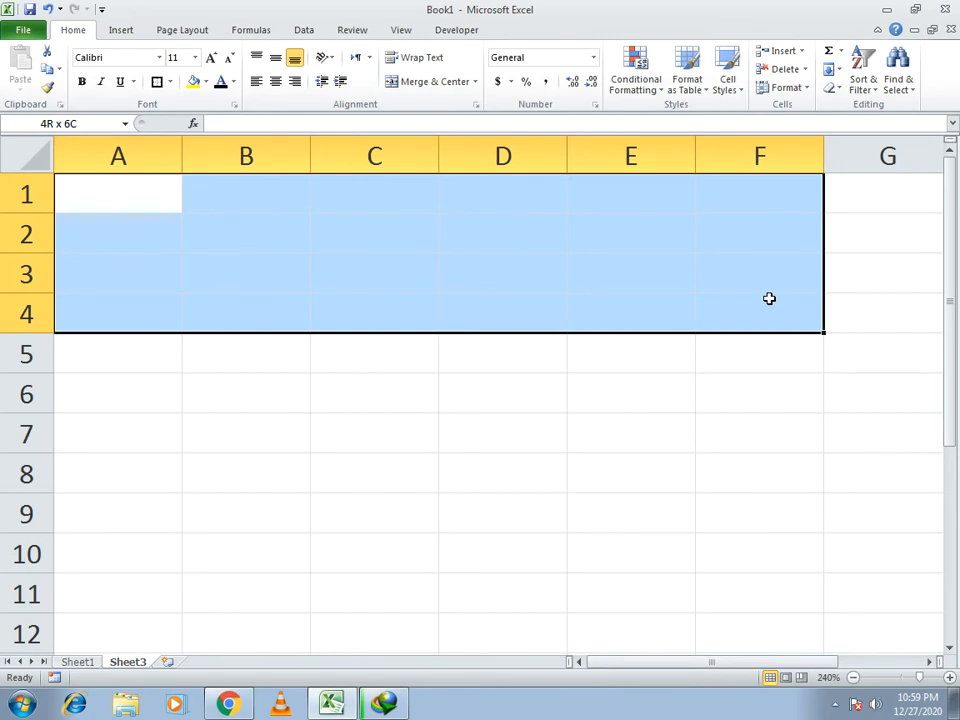
pyautogui.moveTo(769, 298); pyautogui.dragTo(769, 298)
pyautogui.moveTo(124, 197); pyautogui.dragTo(834, 306)
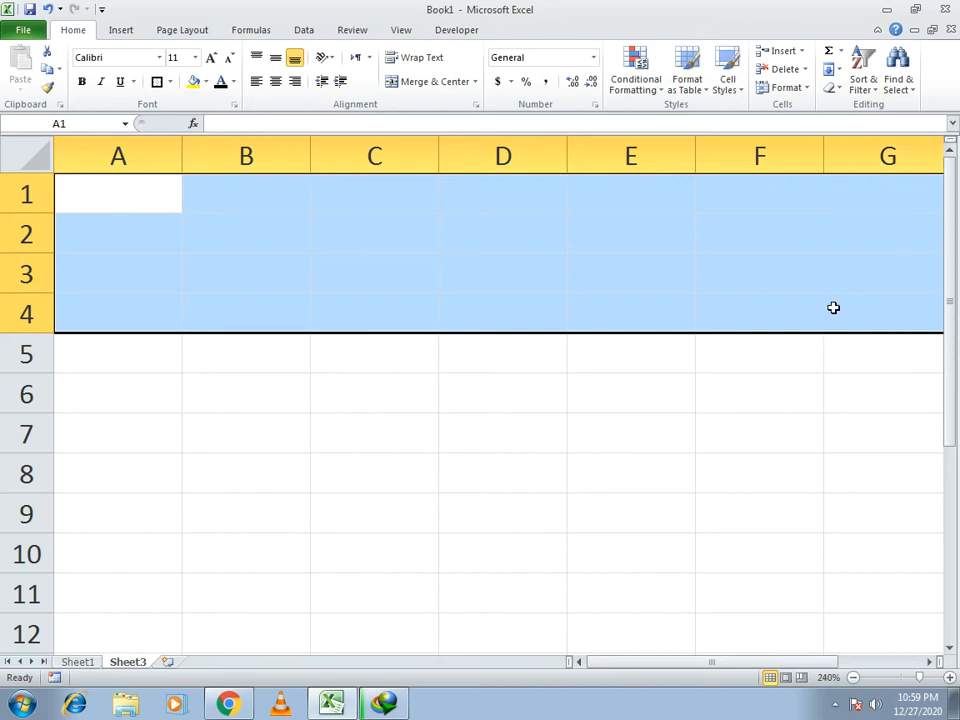
pyautogui.moveTo(139, 197); pyautogui.dragTo(729, 278)
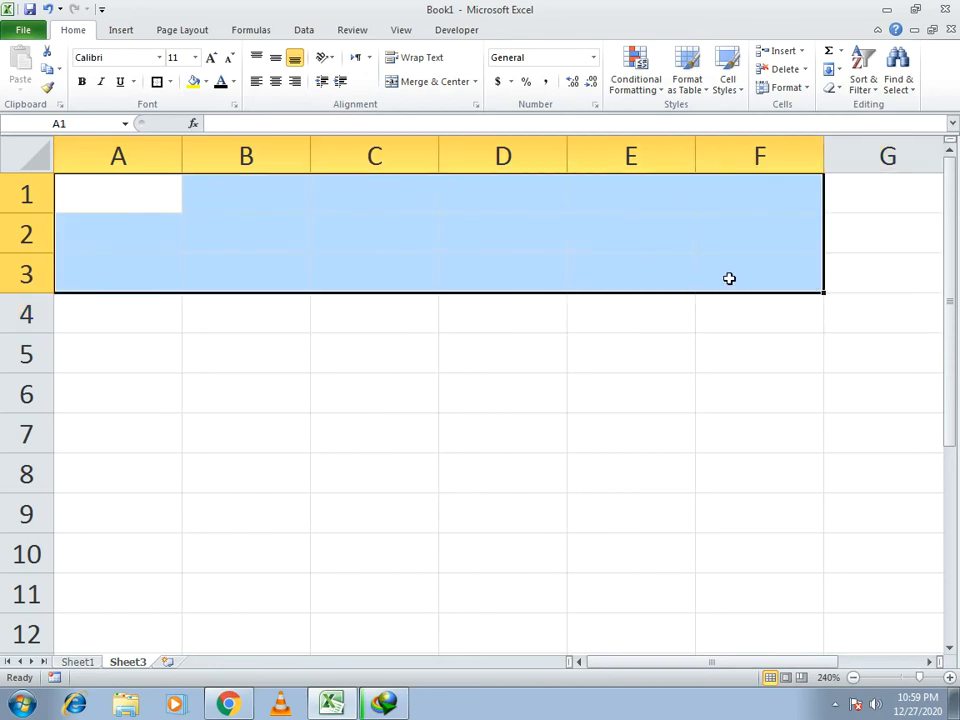
pyautogui.click(425, 84)
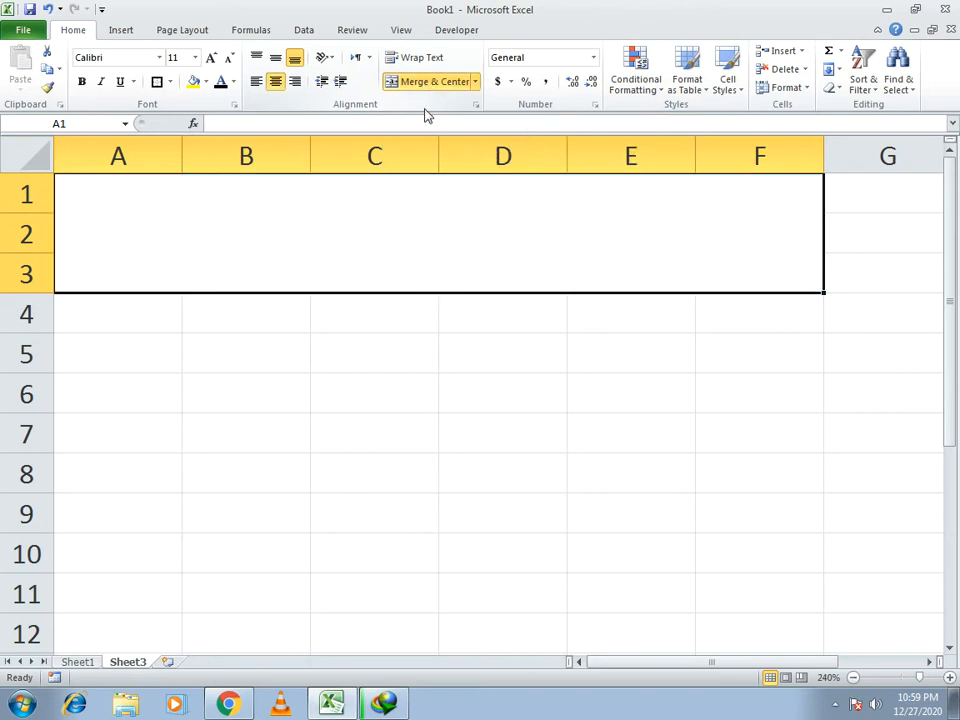
# Step: Enter the title "Calculate the Percentage In Excel" in the merged cell and align it vertically to the middle
pyautogui.write('Calculate the Percentage In Excel')
pyautogui.press('Return')
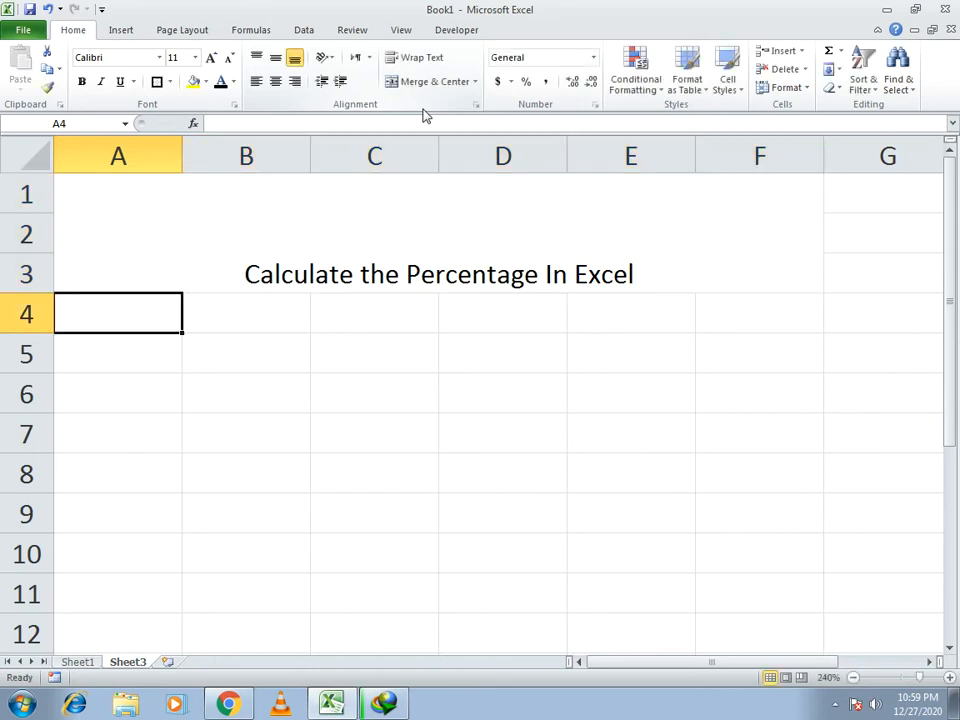
pyautogui.click(380, 210)
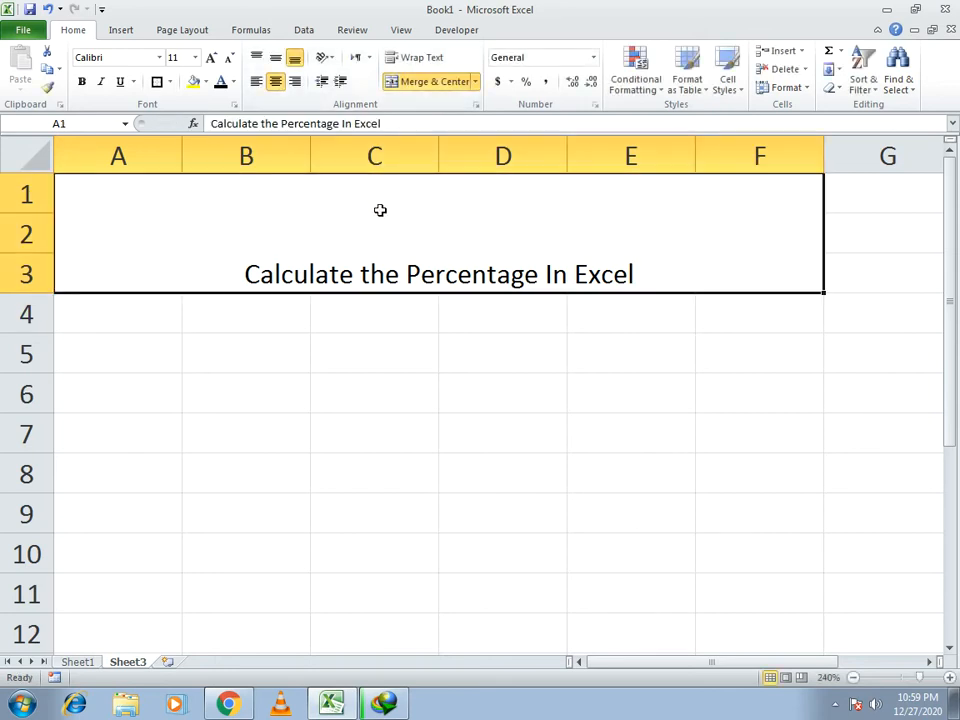
pyautogui.click(277, 62)
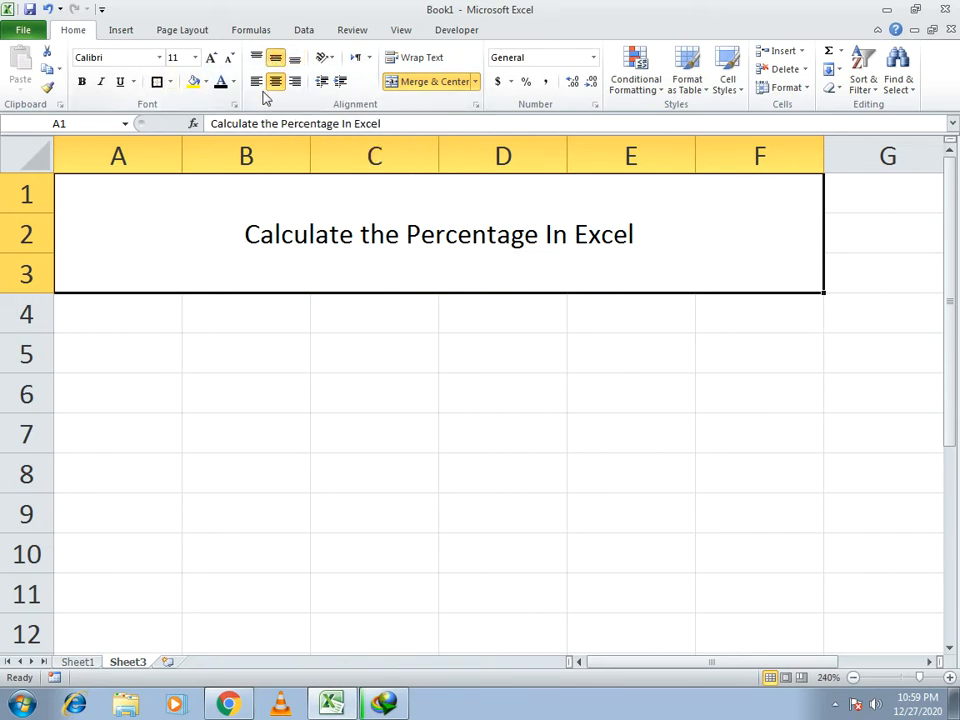
# Step: Increase the title's font size to 20 and make it bold
pyautogui.click(212, 59)
pyautogui.click(212, 59)
pyautogui.click(212, 59)
pyautogui.click(212, 59)
pyautogui.click(212, 59)
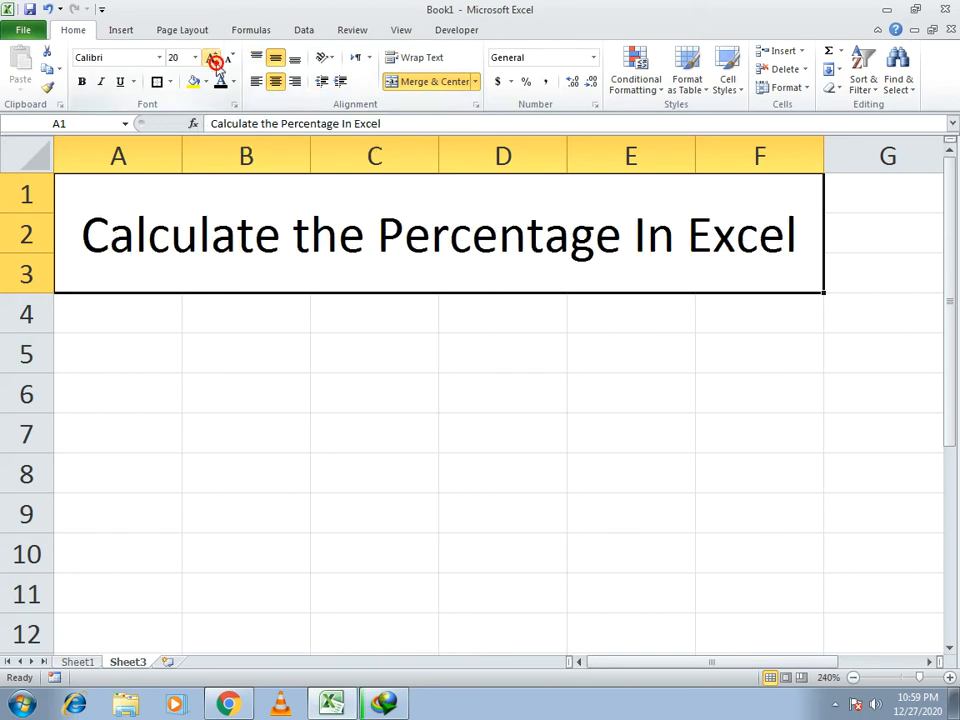
pyautogui.click(82, 84)
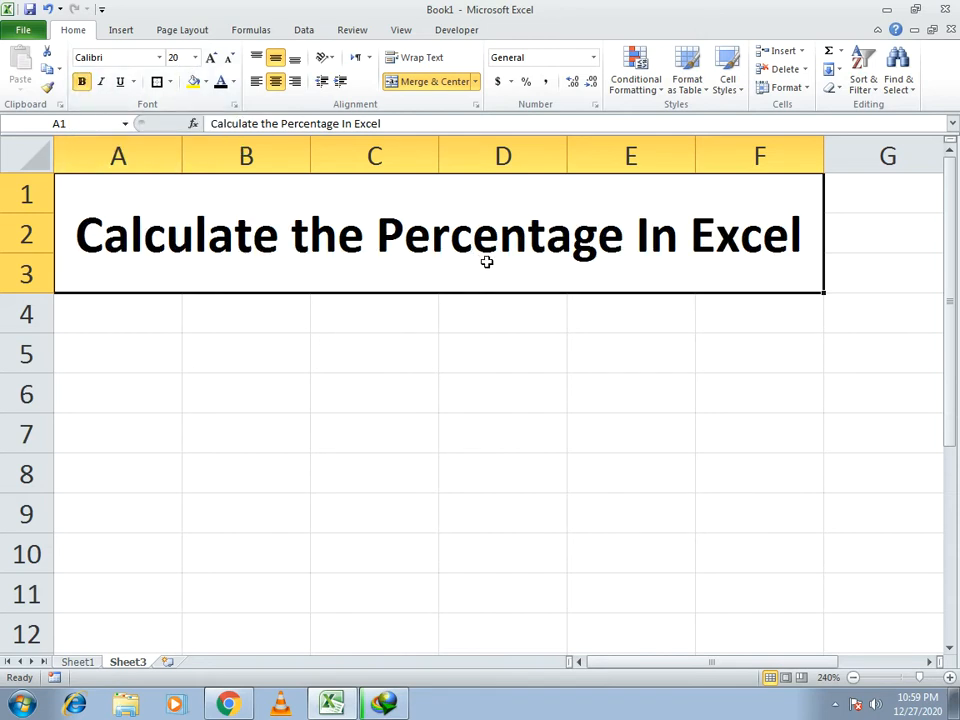
# Step: Enter the column headers Name in A4 and Maths in B4
pyautogui.click(124, 298)
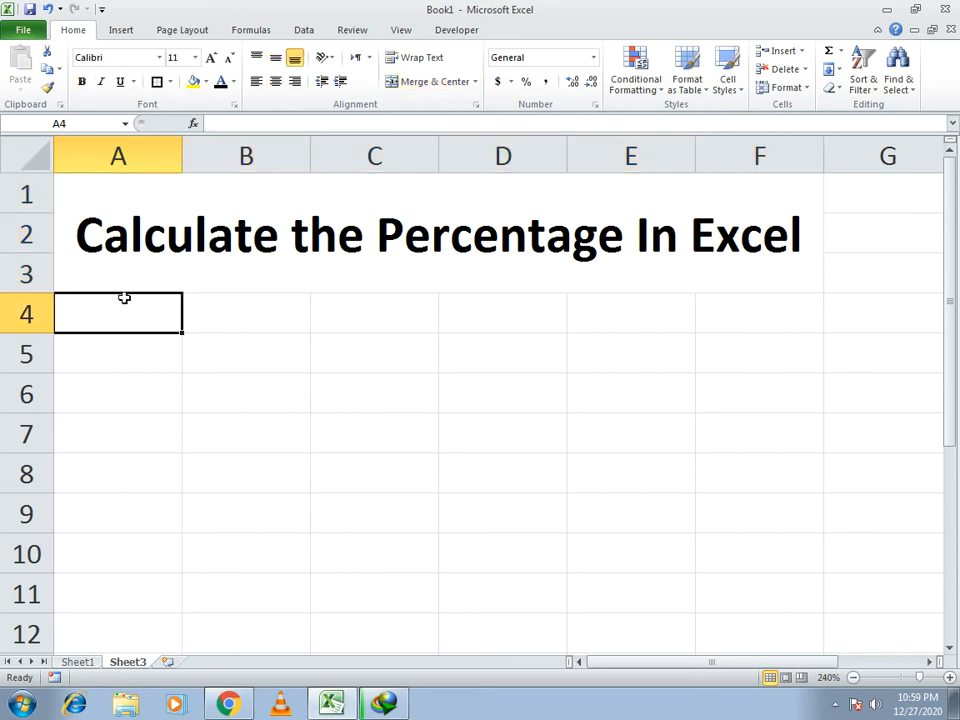
pyautogui.write('Name')
pyautogui.press('Return')
pyautogui.press('Up')
pyautogui.press('Right')
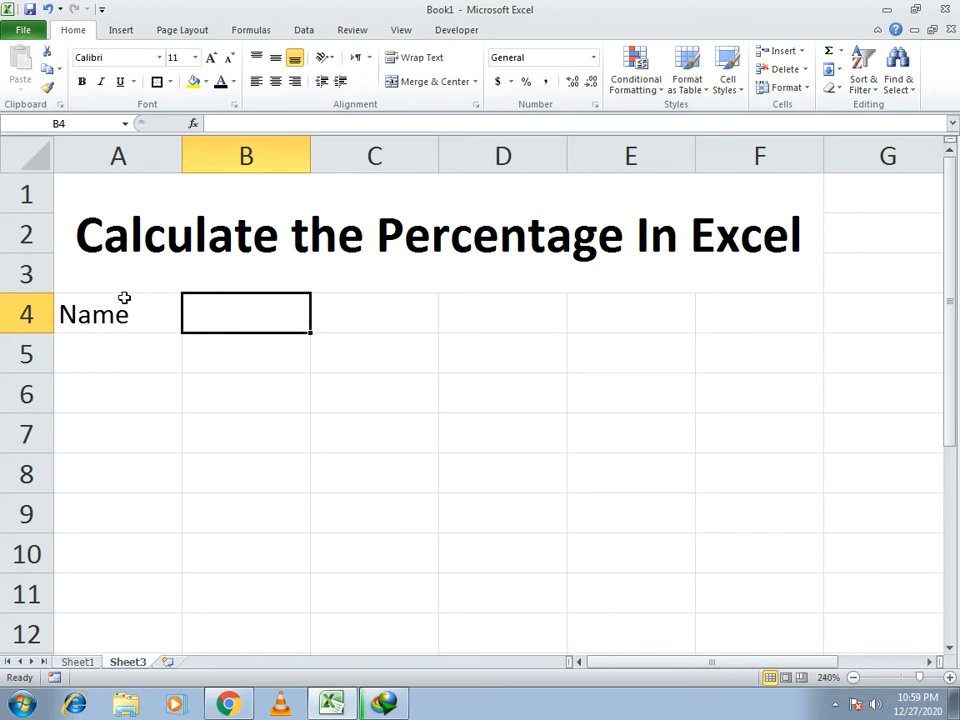
pyautogui.write('Math')
pyautogui.press('Return')
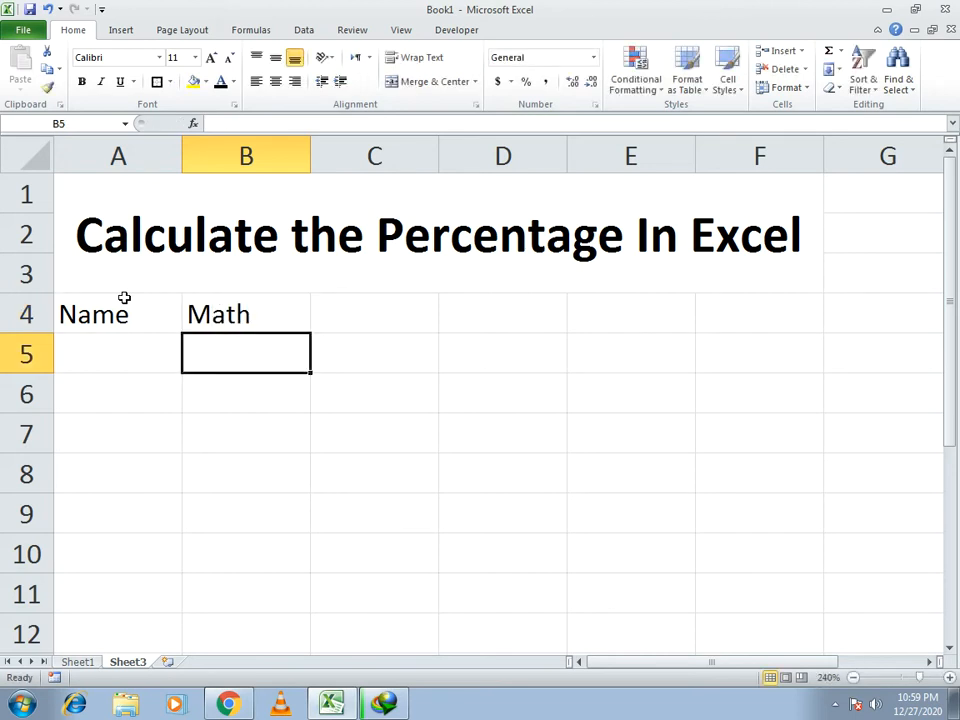
pyautogui.press('Up')
pyautogui.write('Maths')
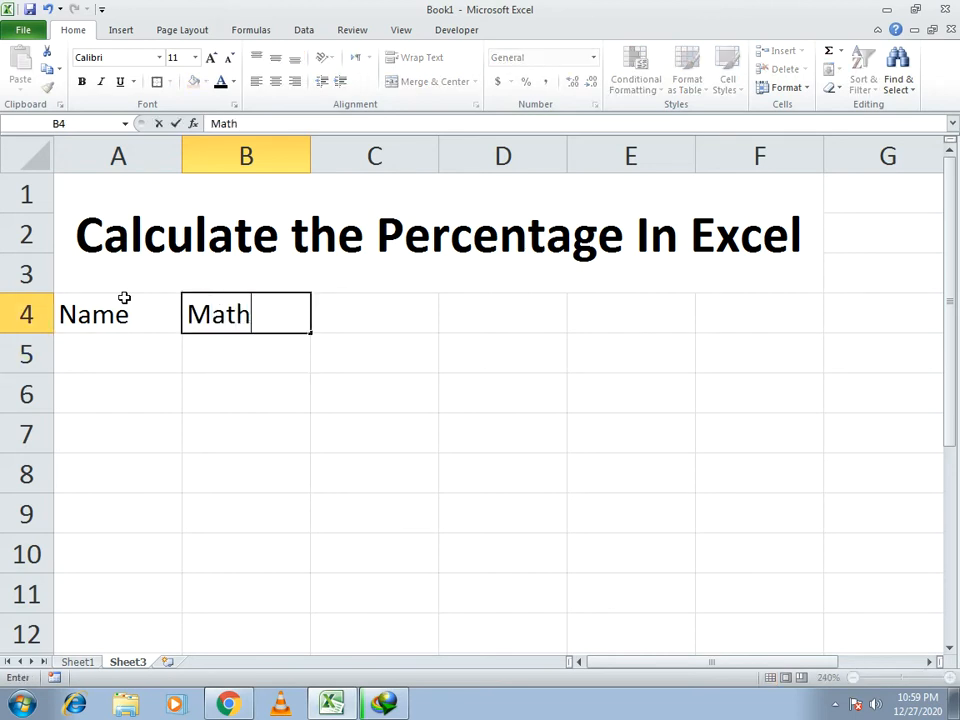
pyautogui.press('Tab')
# Step: Enter the subject headers Science, Computer and English in cells C4 to E4
pyautogui.write('Sci')
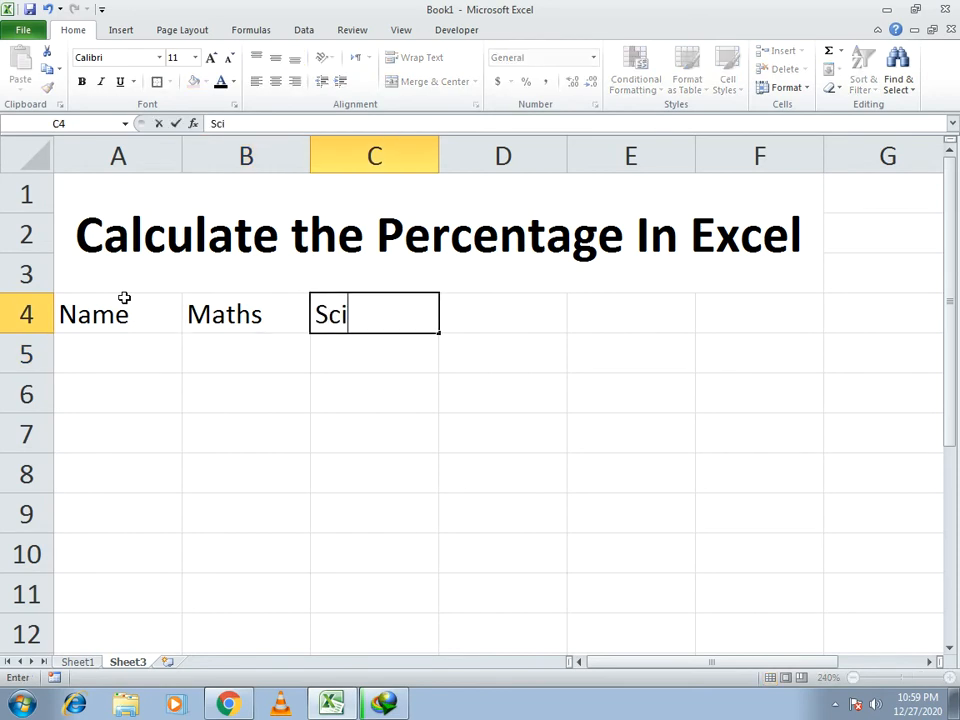
pyautogui.write('ence')
pyautogui.press('Return')
pyautogui.press('Up')
pyautogui.press('Right')
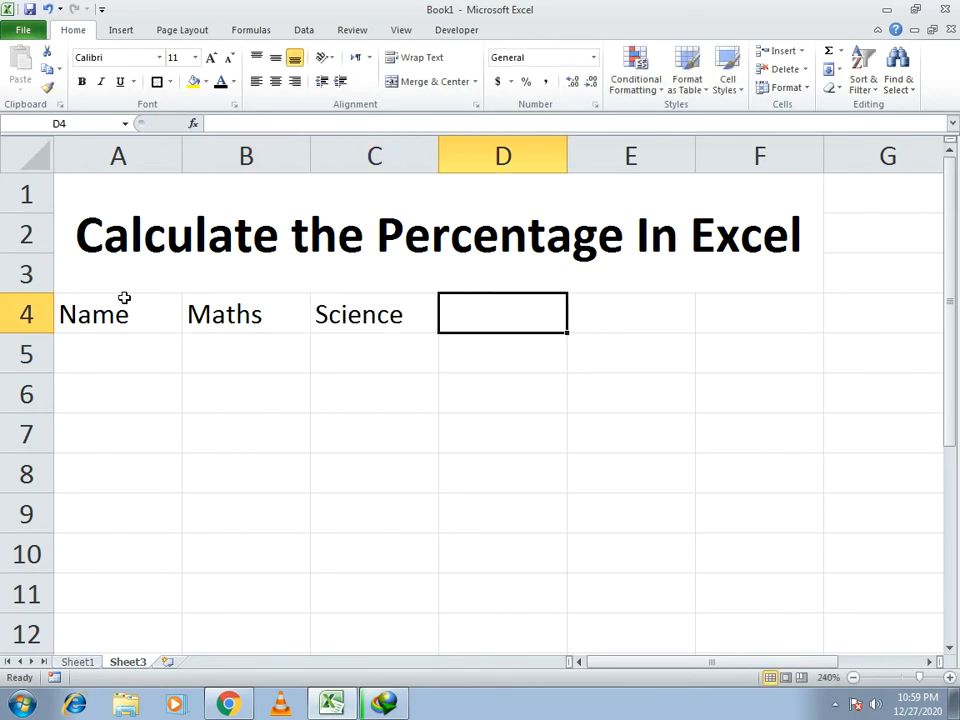
pyautogui.write('Compuu')
pyautogui.press('BackSpace')
pyautogui.write('ter')
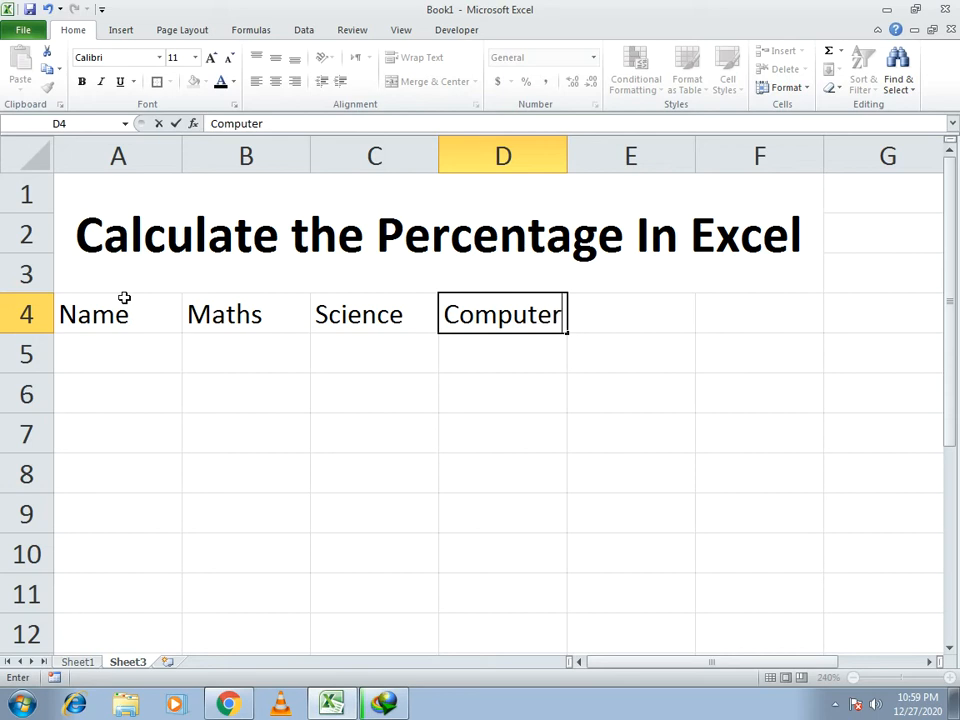
pyautogui.press('Tab')
pyautogui.write('Eng')
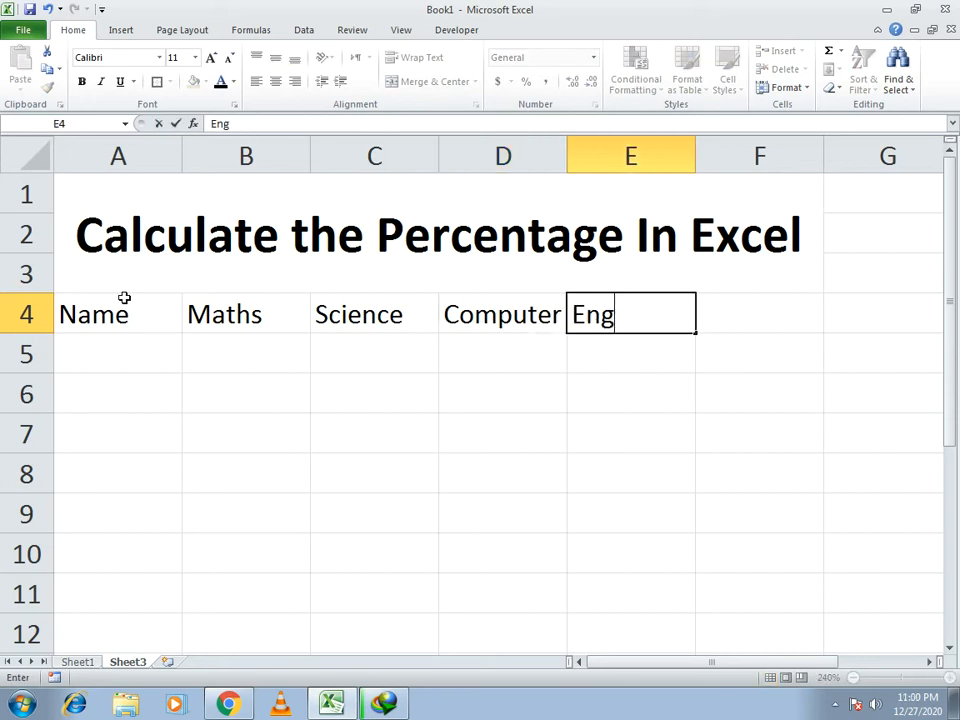
pyautogui.press('Return')
pyautogui.press('Up')
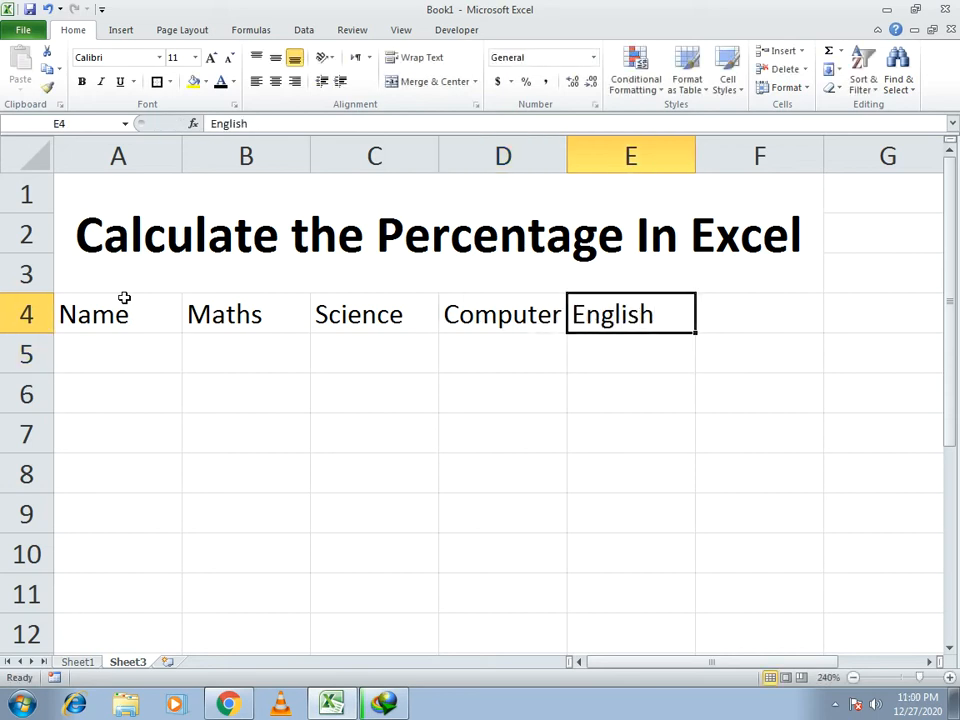
# Step: Enter the headers Total Marks in F4 and Percentage in G4
pyautogui.press('Right')
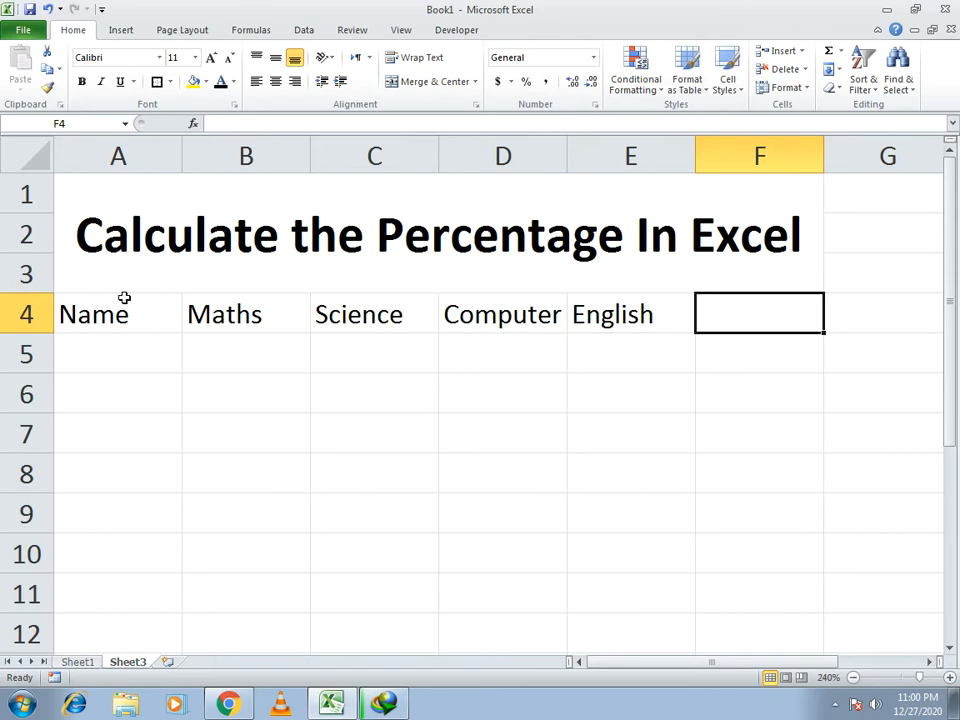
pyautogui.write('Total Marks')
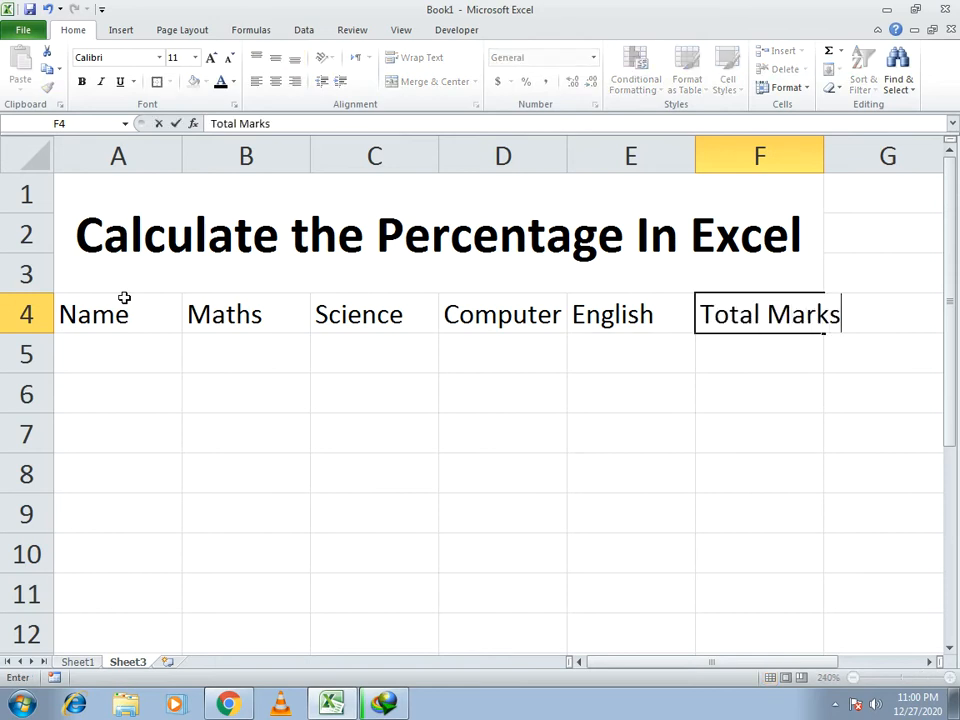
pyautogui.press('Right')
pyautogui.write('PErc')
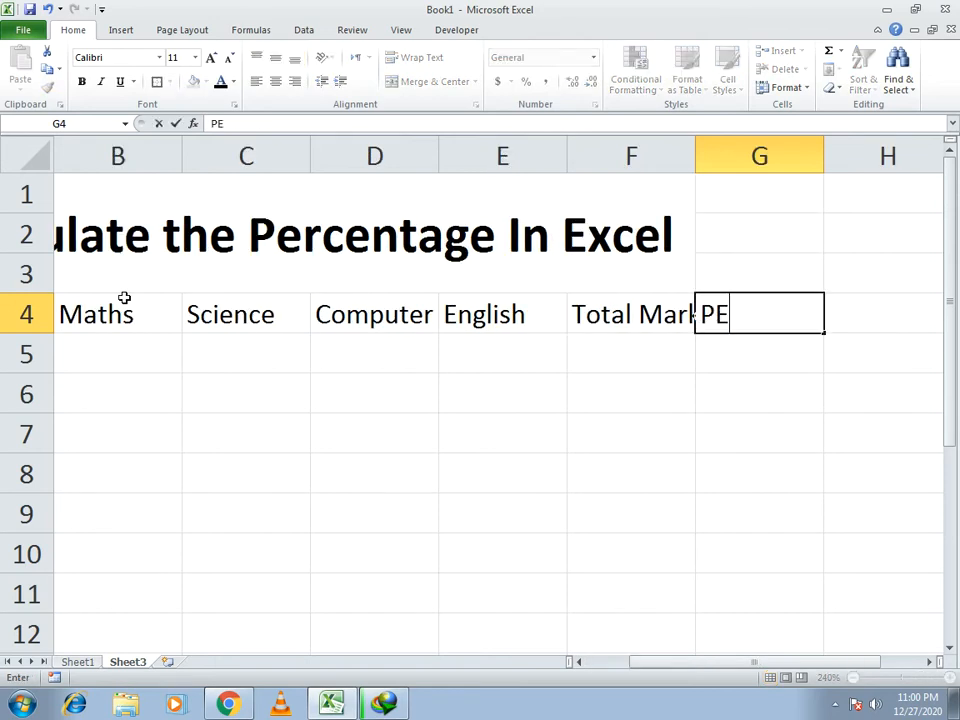
pyautogui.press('BackSpace')
pyautogui.press('BackSpace')
pyautogui.press('BackSpace')
pyautogui.write('ercentage')
pyautogui.press('Return')
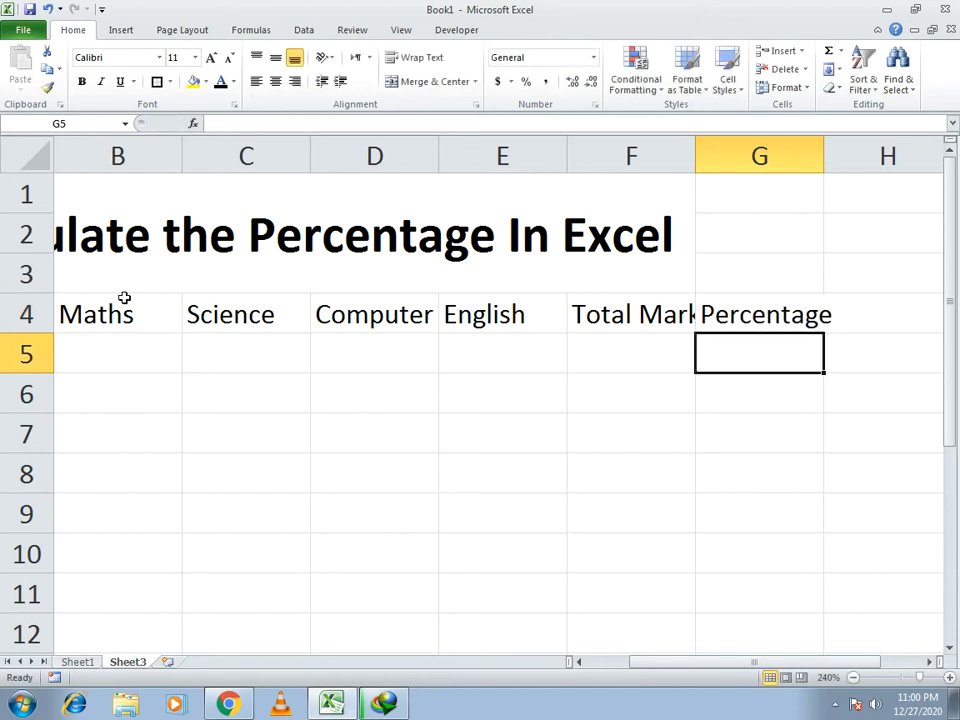
# Step: Autofit column F to the Total Marks header and widen the Name column slightly
pyautogui.click(853, 677)
pyautogui.click(805, 665)
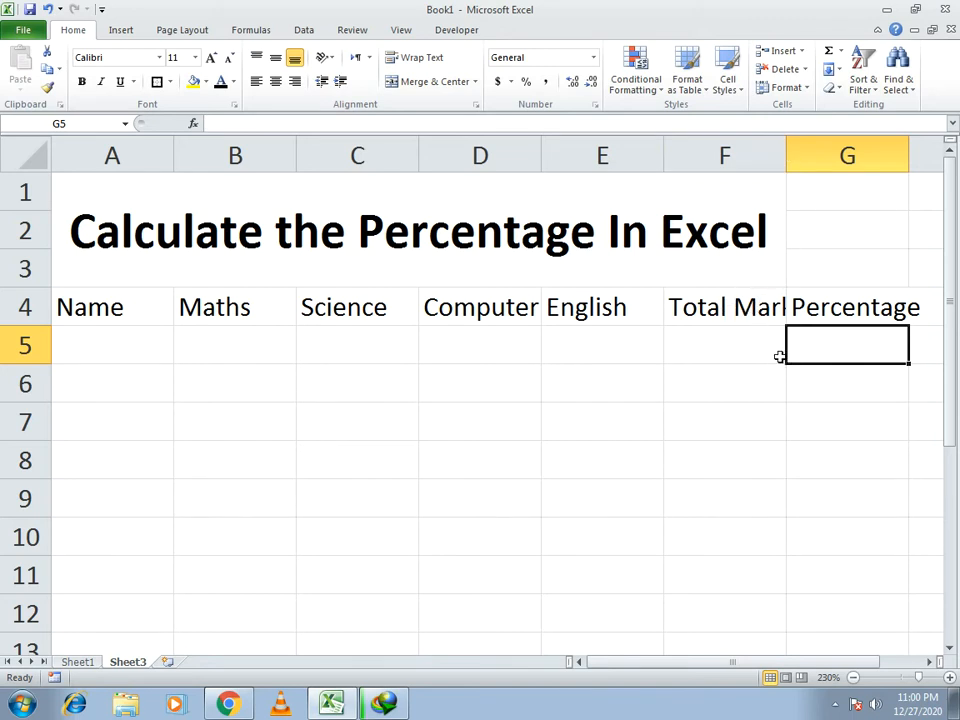
pyautogui.doubleClick(786, 158)
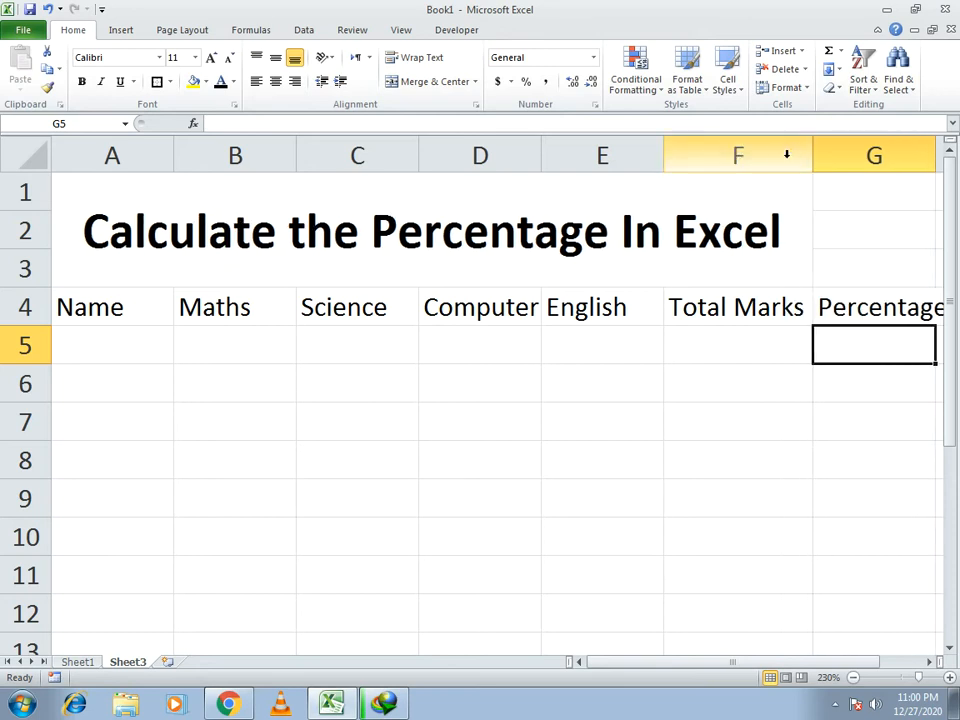
pyautogui.click(853, 677)
pyautogui.doubleClick(163, 146)
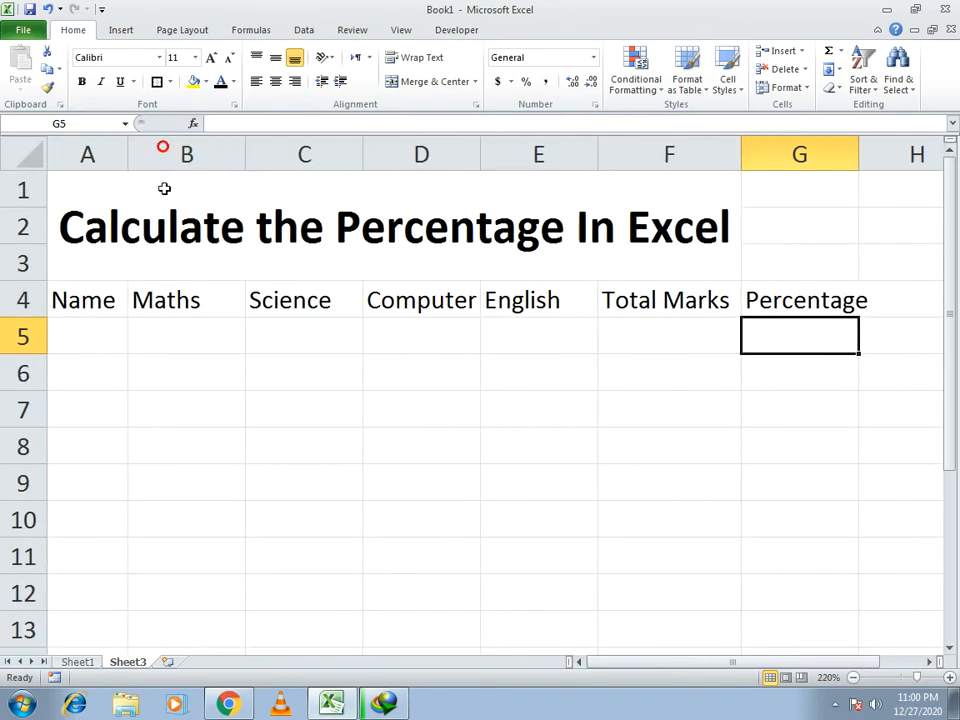
pyautogui.moveTo(127, 150); pyautogui.dragTo(169, 150)
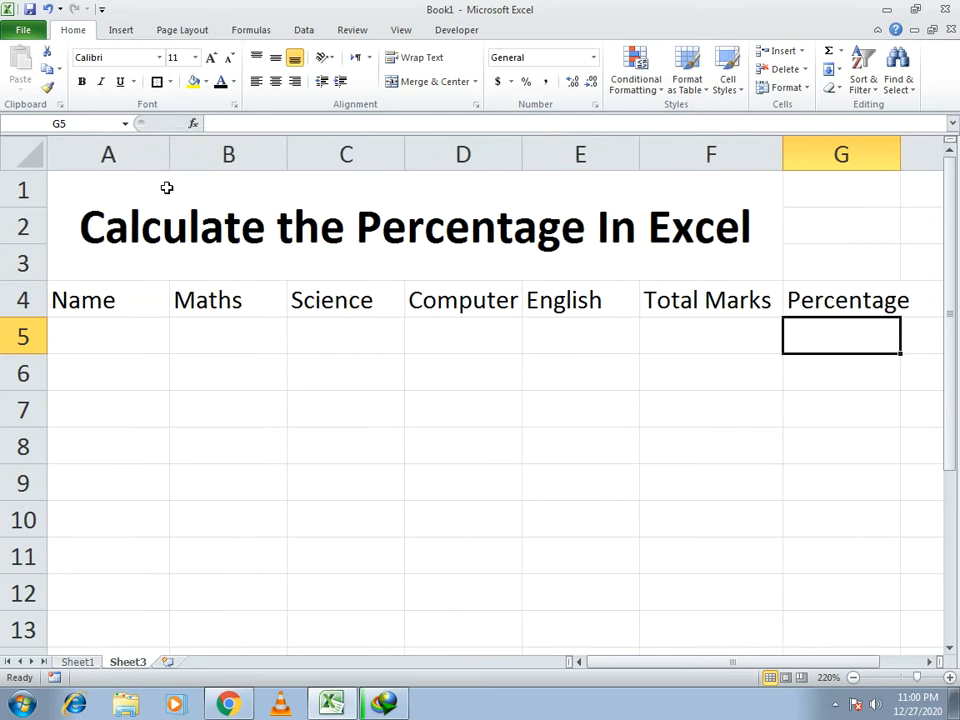
# Step: Fill cells A5 to A9 of the Name column with five student first names
pyautogui.click(129, 330)
pyautogui.write('Harry')
pyautogui.press('Return')
pyautogui.write('Mark')
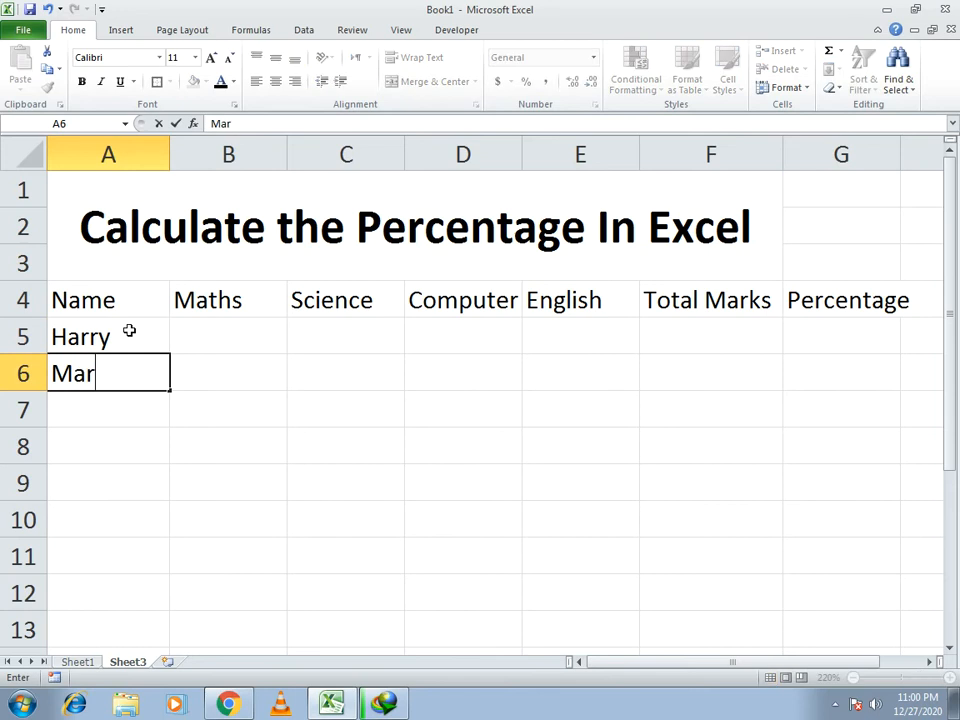
pyautogui.press('Return')
pyautogui.write('James')
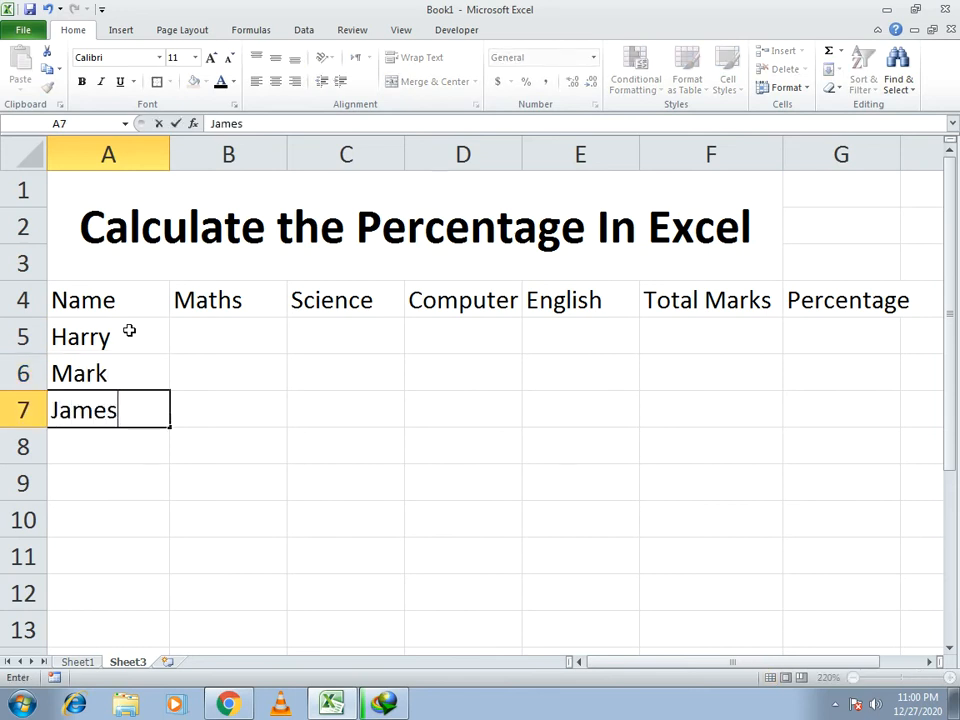
pyautogui.press('Return')
pyautogui.write('John')
pyautogui.press('Return')
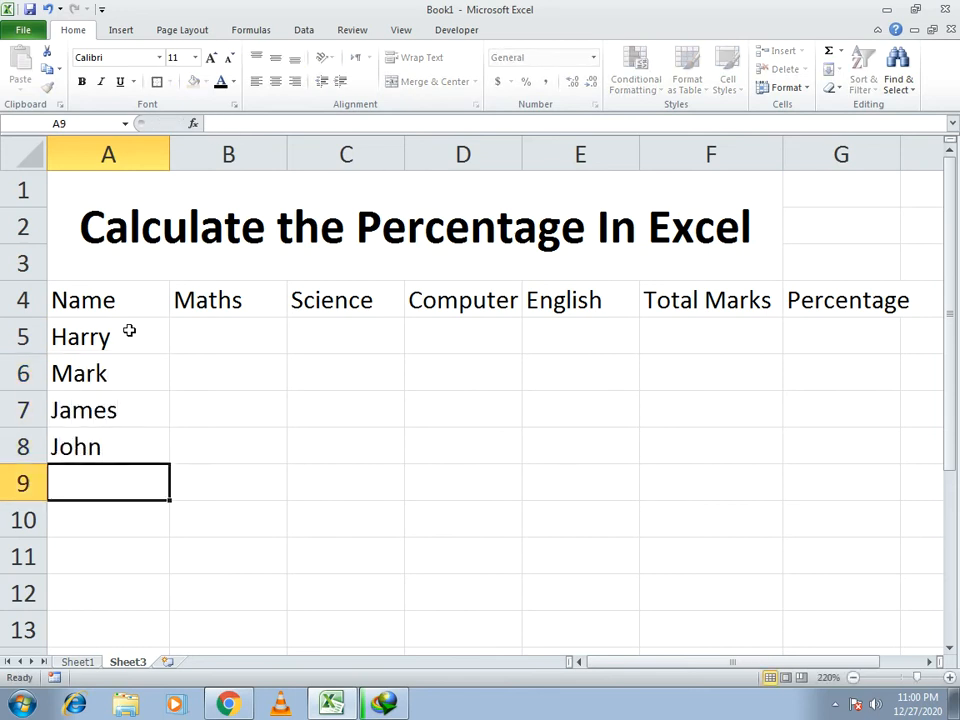
pyautogui.write('Cr')
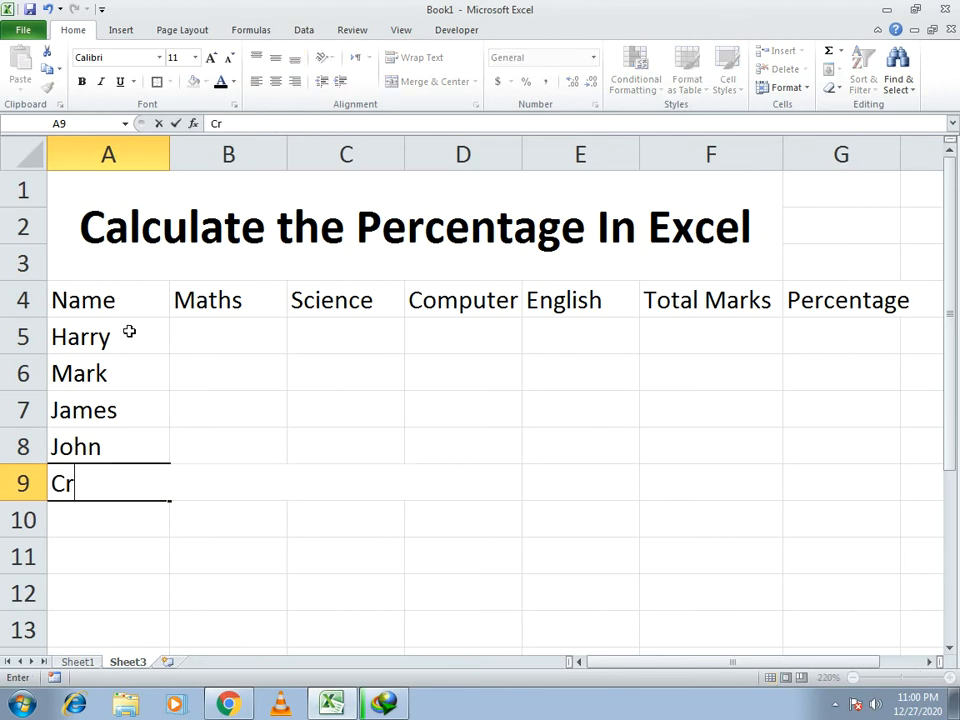
pyautogui.write('istopher')
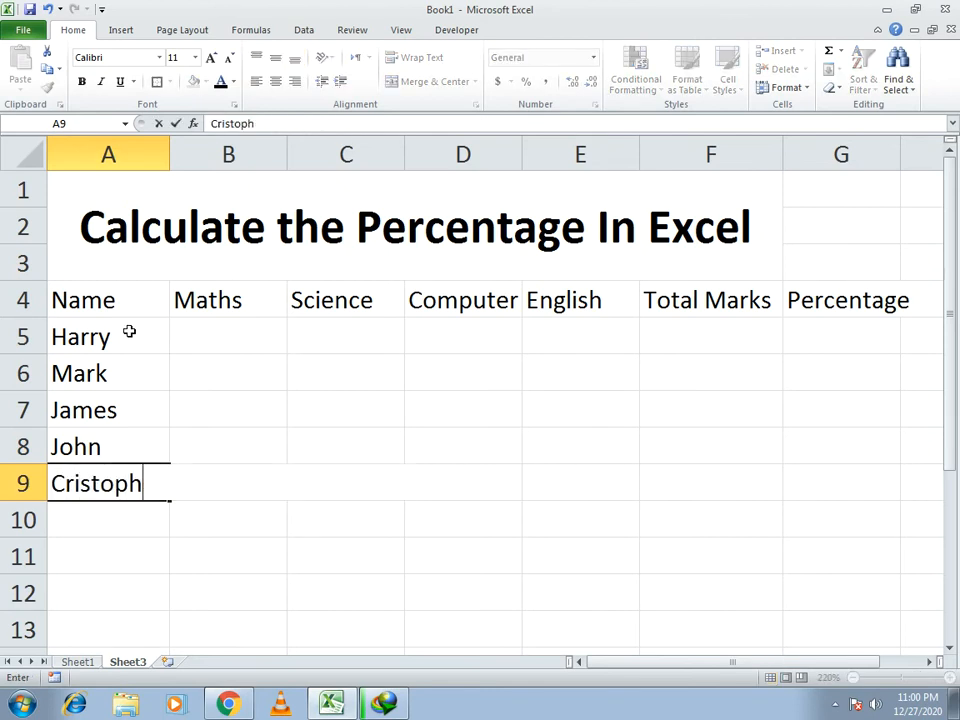
pyautogui.press('Tab')
pyautogui.press('Up')
pyautogui.press('Up')
pyautogui.press('Up')
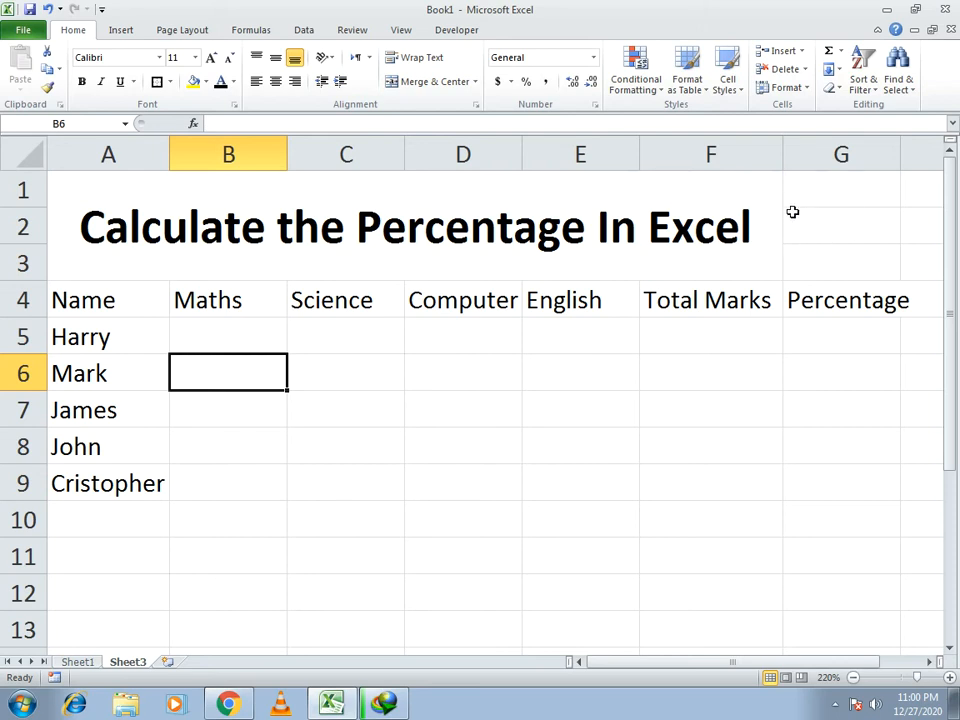
# Step: Unmerge the title and merge and center it again across A1 to G3
pyautogui.moveTo(169, 188); pyautogui.dragTo(812, 225)
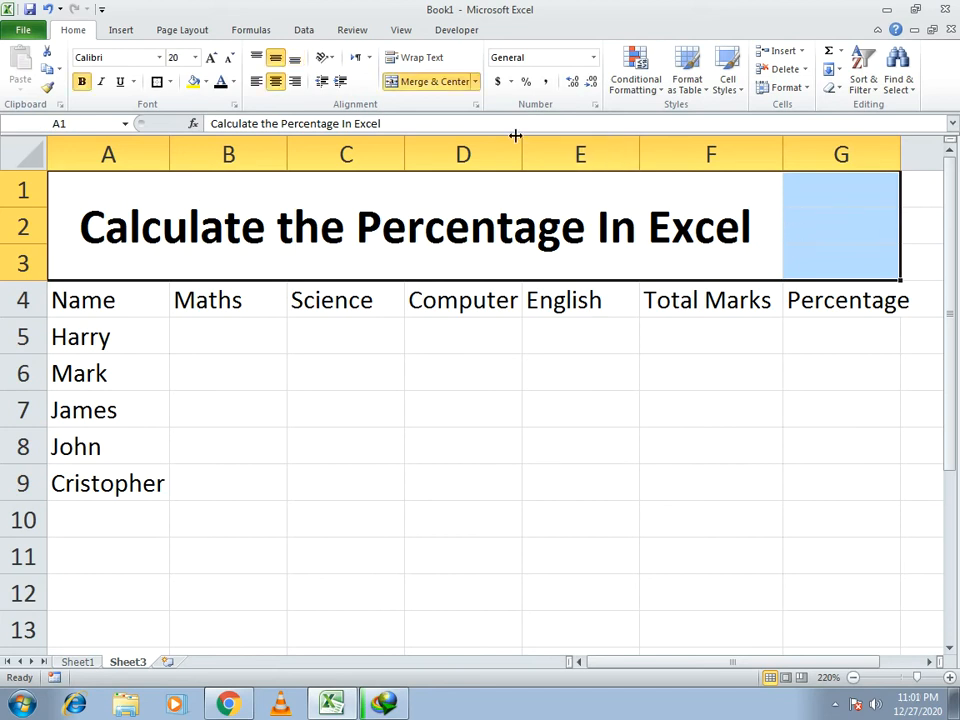
pyautogui.click(432, 88)
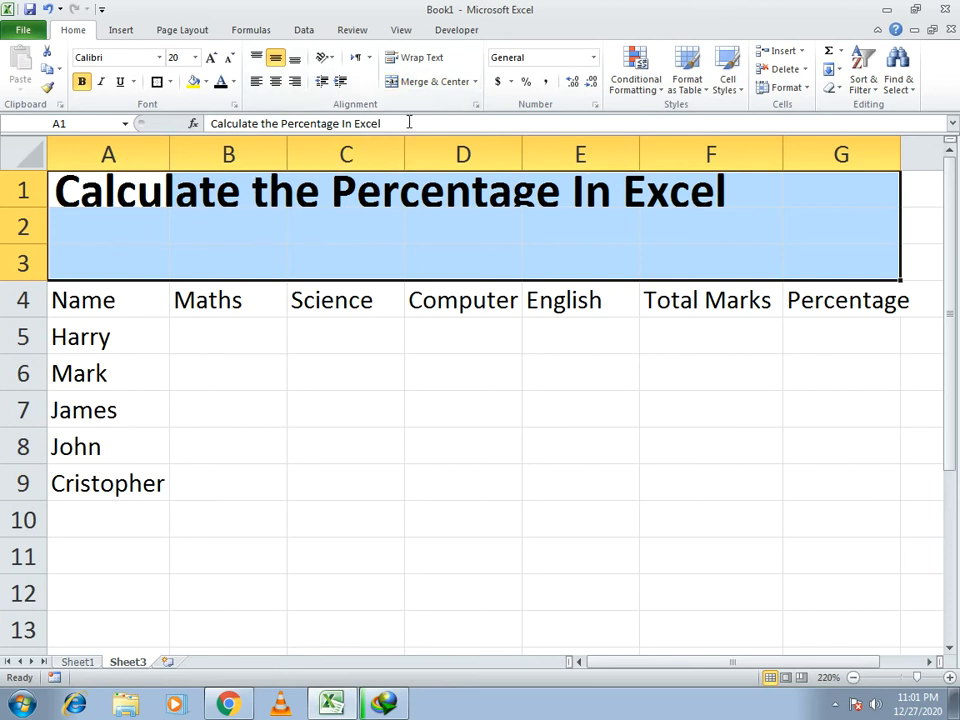
pyautogui.click(417, 89)
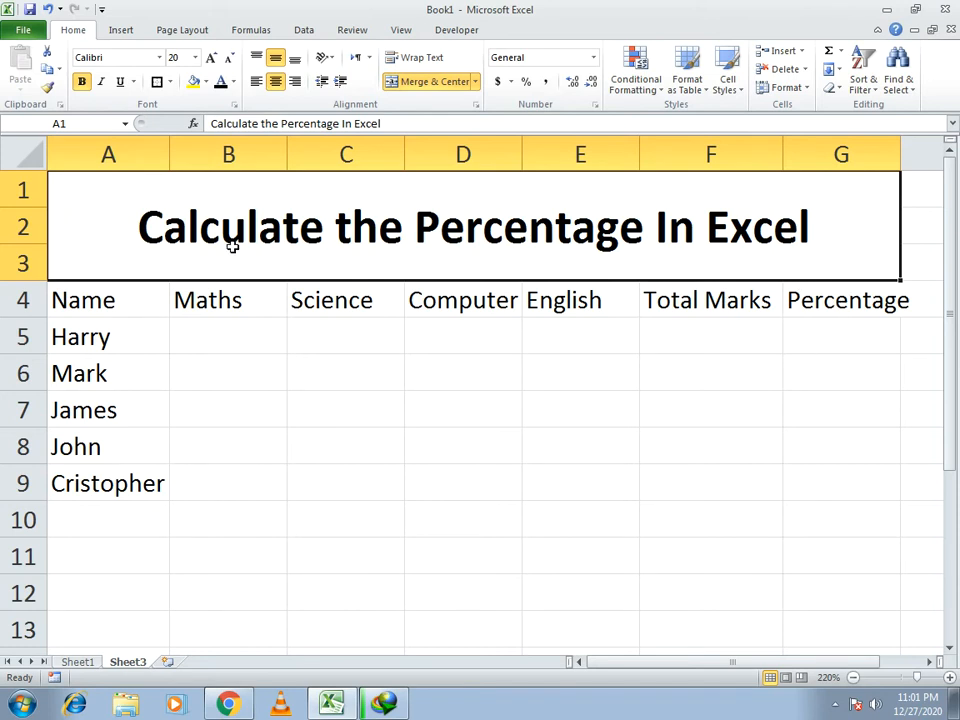
# Step: Center the contents of the whole table from A1 to G9 horizontally
pyautogui.moveTo(112, 212); pyautogui.dragTo(711, 477)
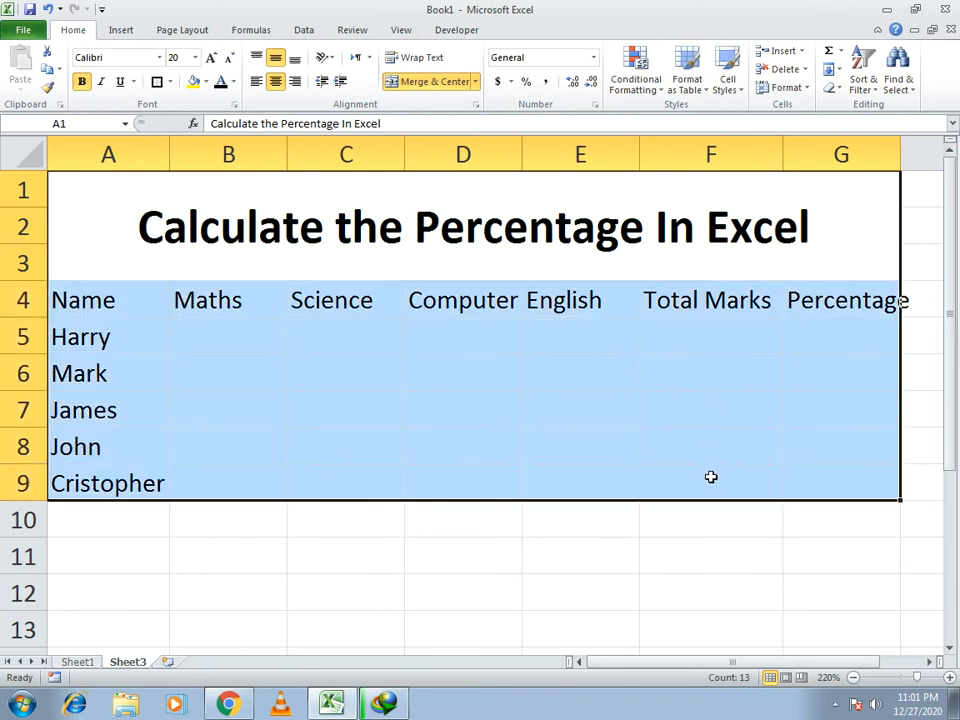
pyautogui.click(275, 81)
pyautogui.click(275, 81)
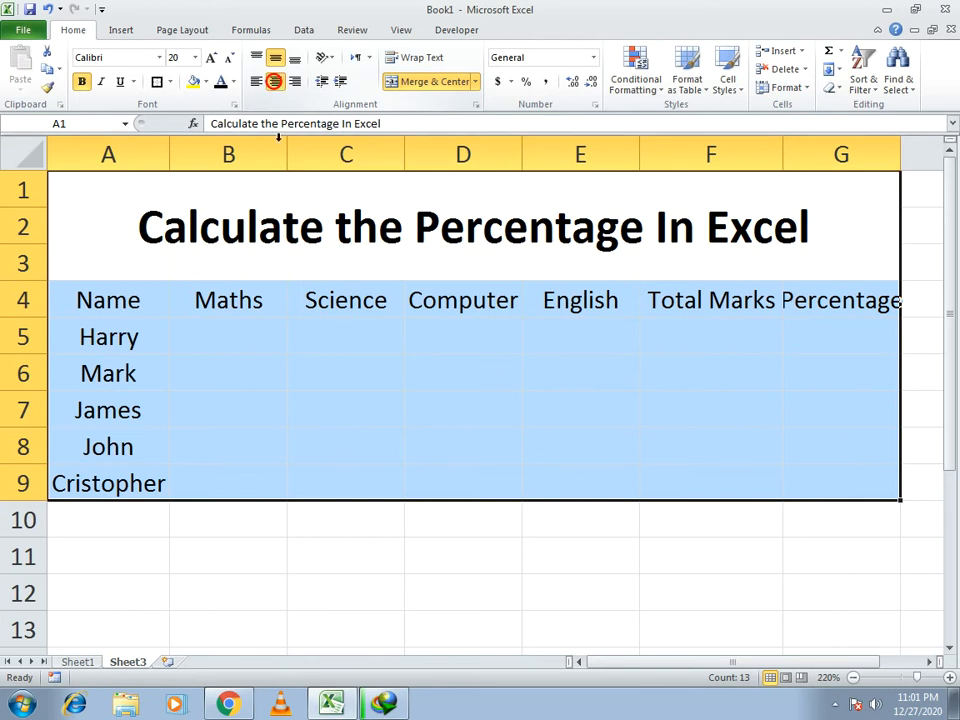
pyautogui.click(184, 357)
# Step: Autofit column G to the Percentage header and make the header row A4 to G4 bold
pyautogui.moveTo(81, 294); pyautogui.dragTo(795, 307)
pyautogui.click(786, 156)
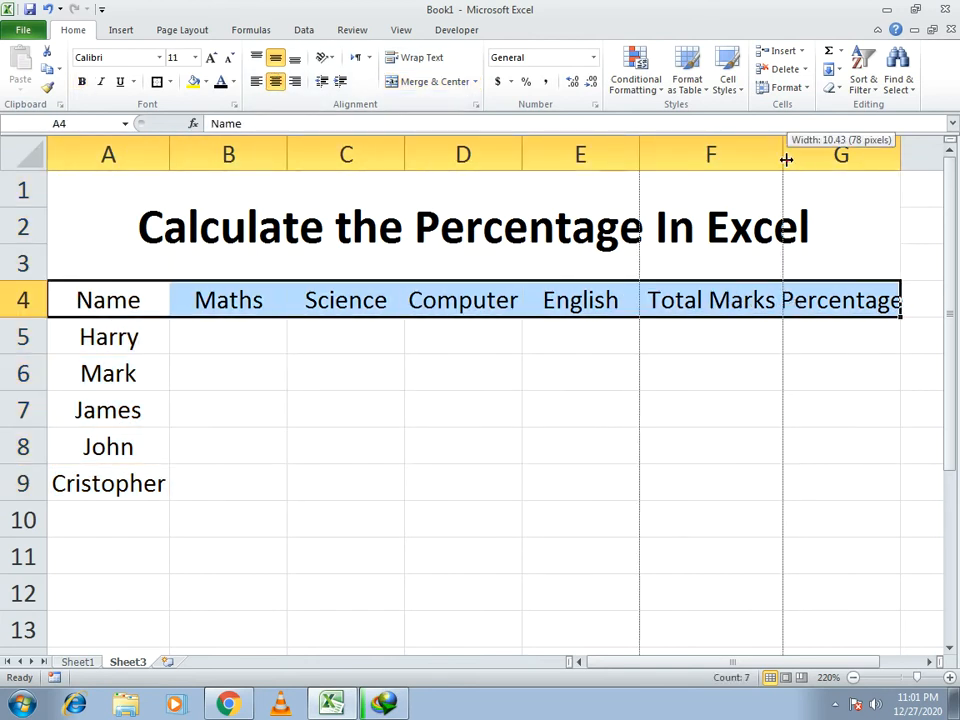
pyautogui.doubleClick(899, 150)
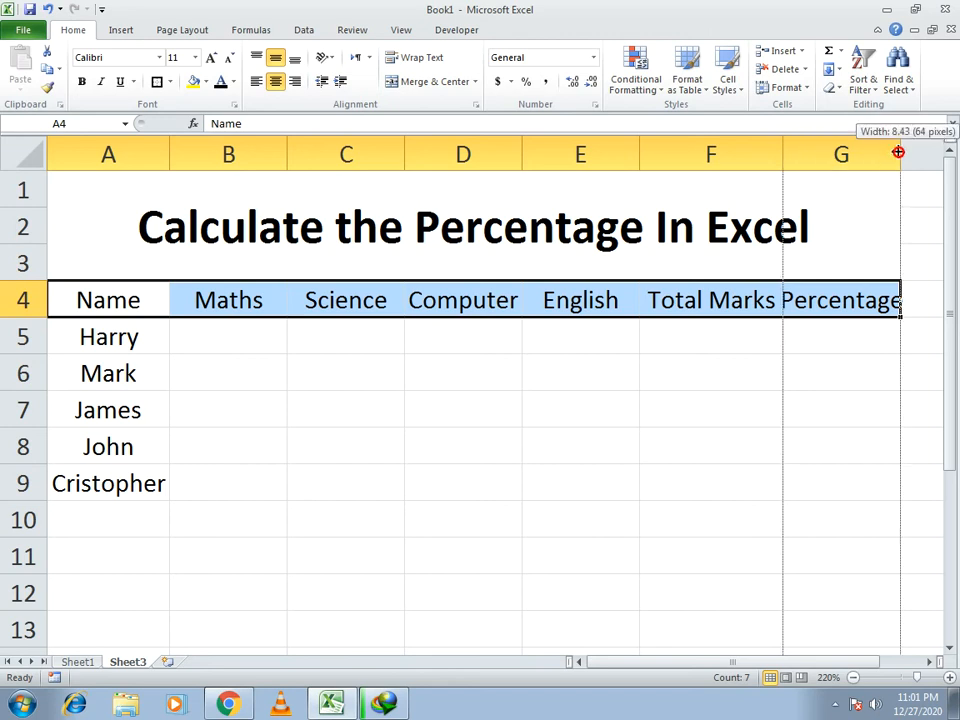
pyautogui.click(82, 81)
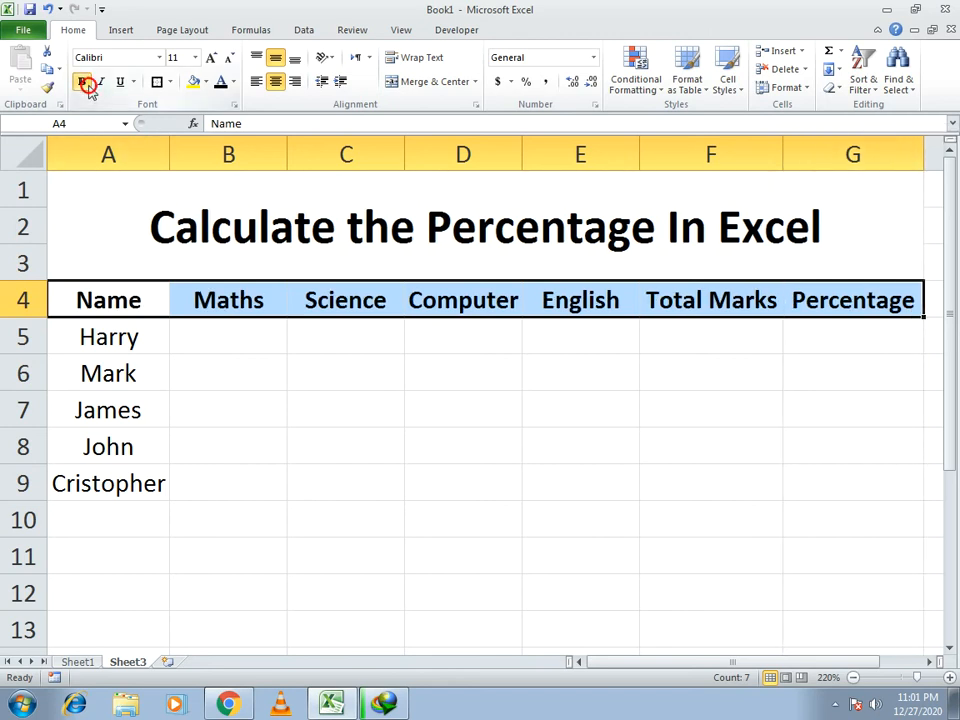
# Step: Apply All Borders to the whole table from A1 to G9
pyautogui.moveTo(111, 231); pyautogui.dragTo(576, 472)
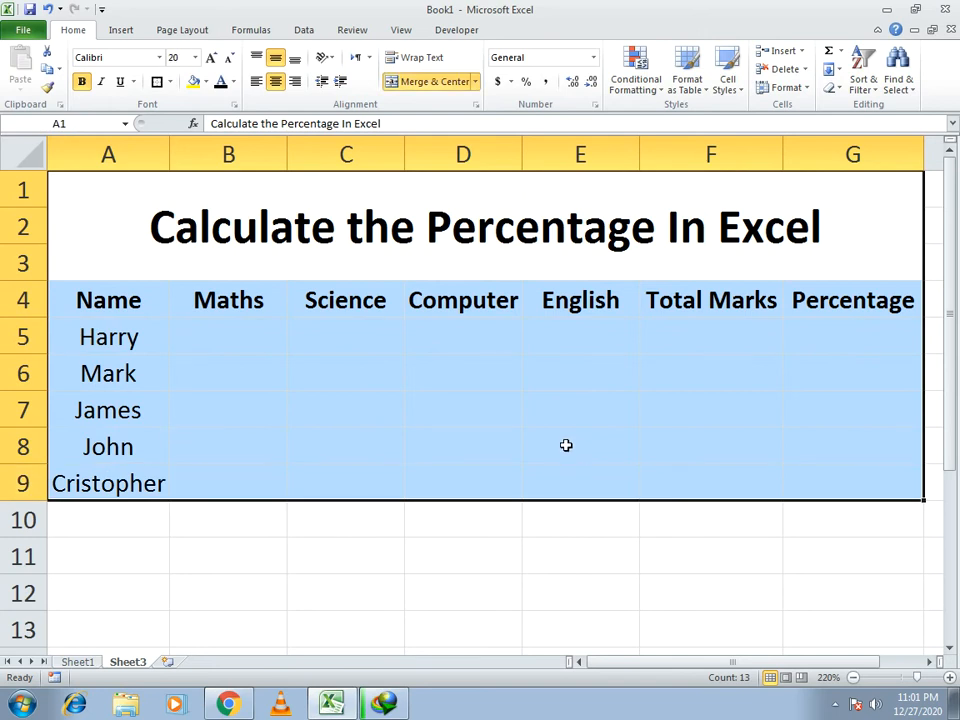
pyautogui.click(157, 82)
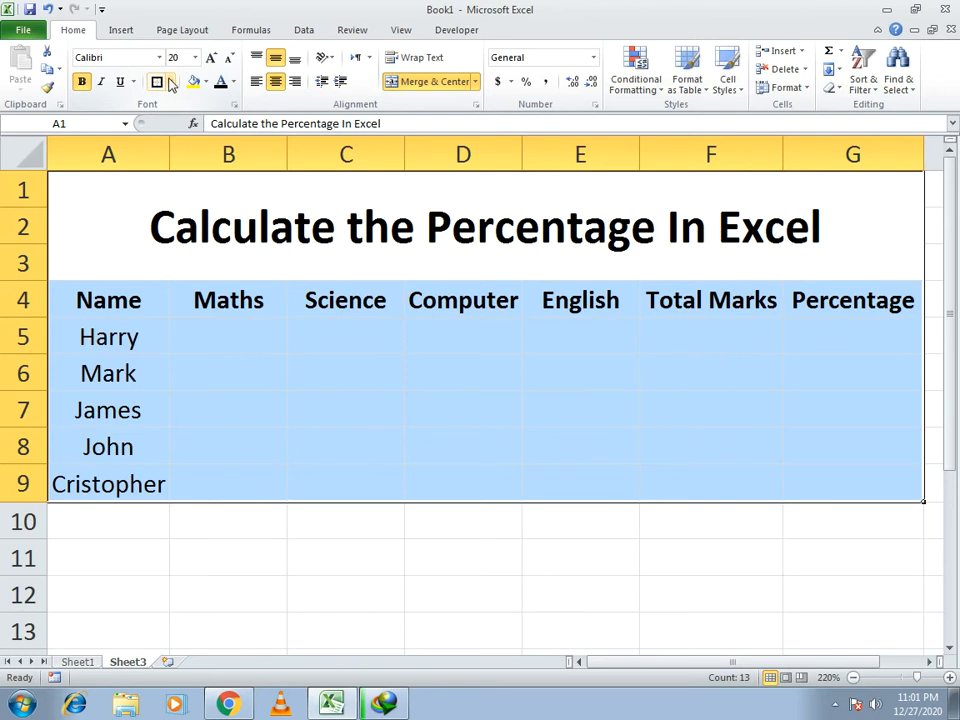
pyautogui.click(171, 82)
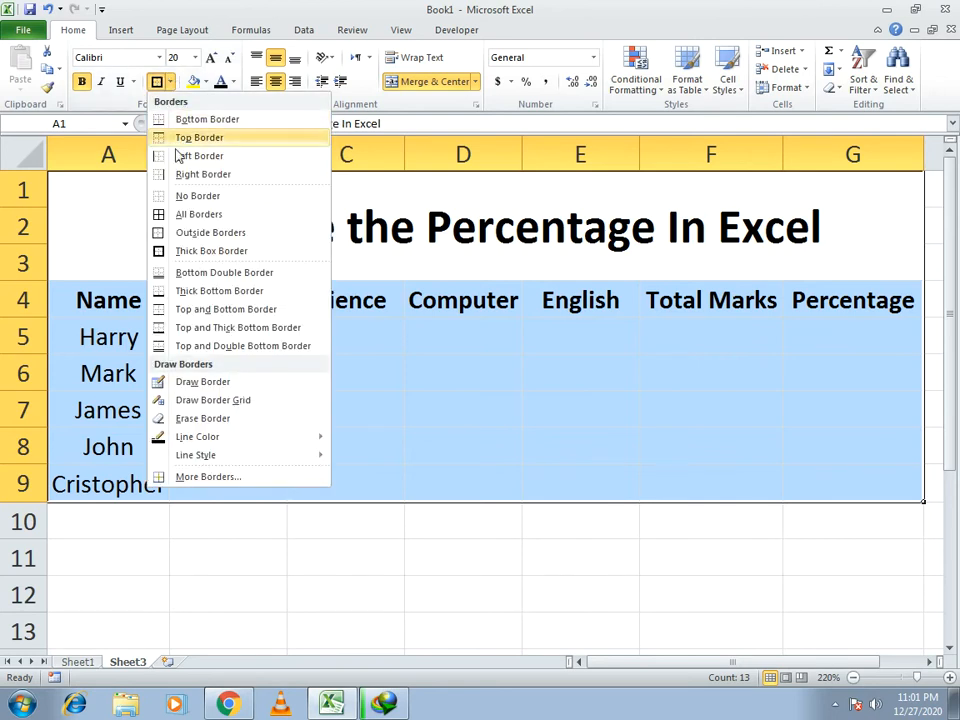
pyautogui.click(199, 214)
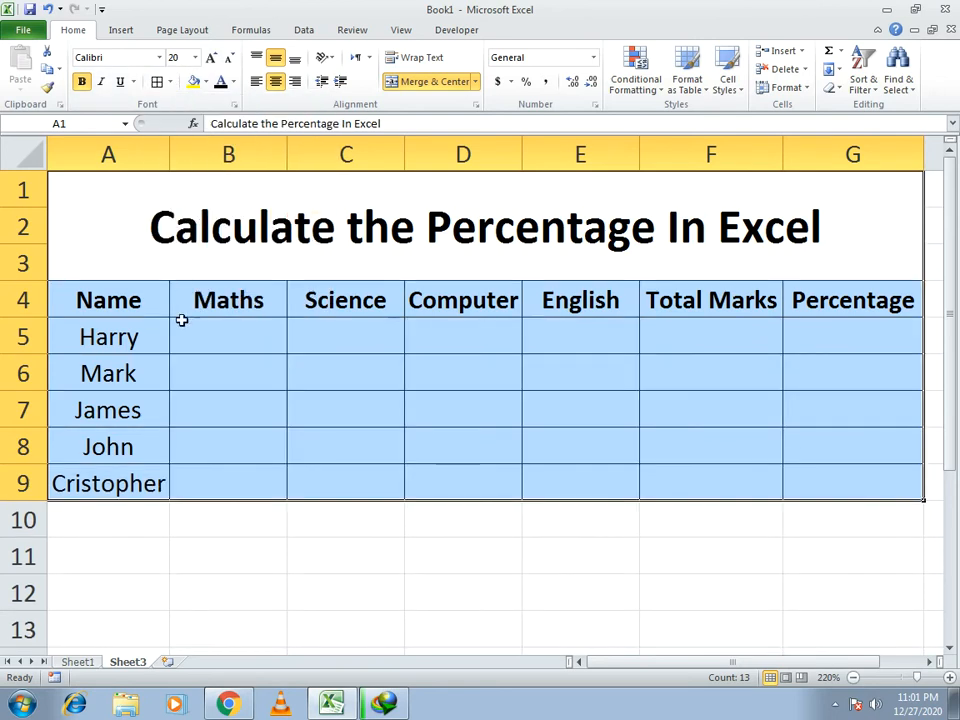
pyautogui.click(343, 447)
# Step: Put a Thick Box Border around the merged title cell
pyautogui.click(112, 218)
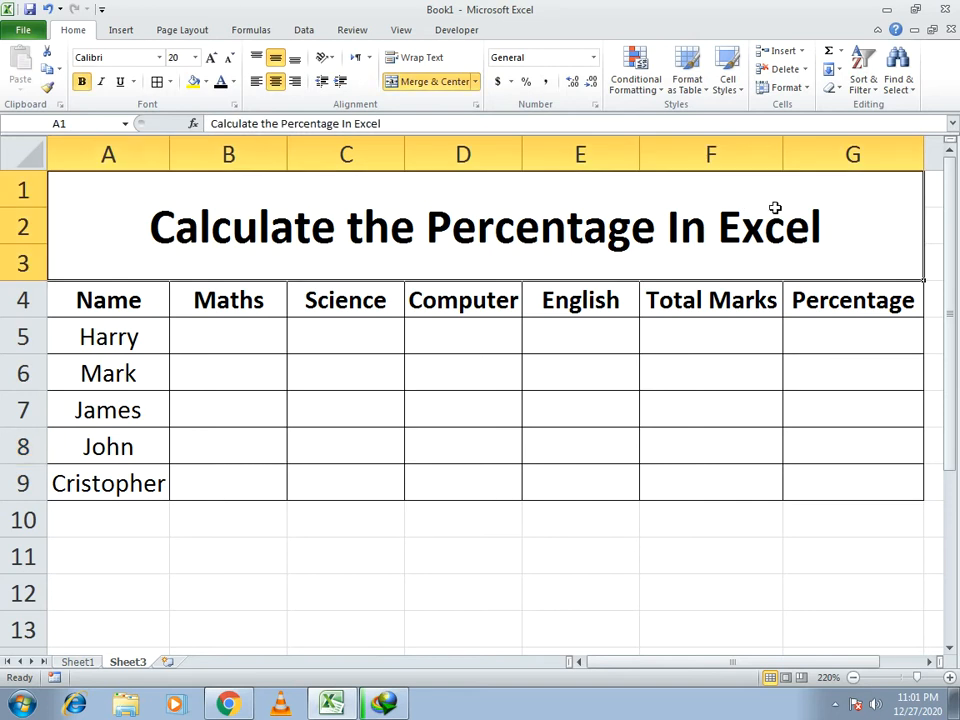
pyautogui.click(171, 82)
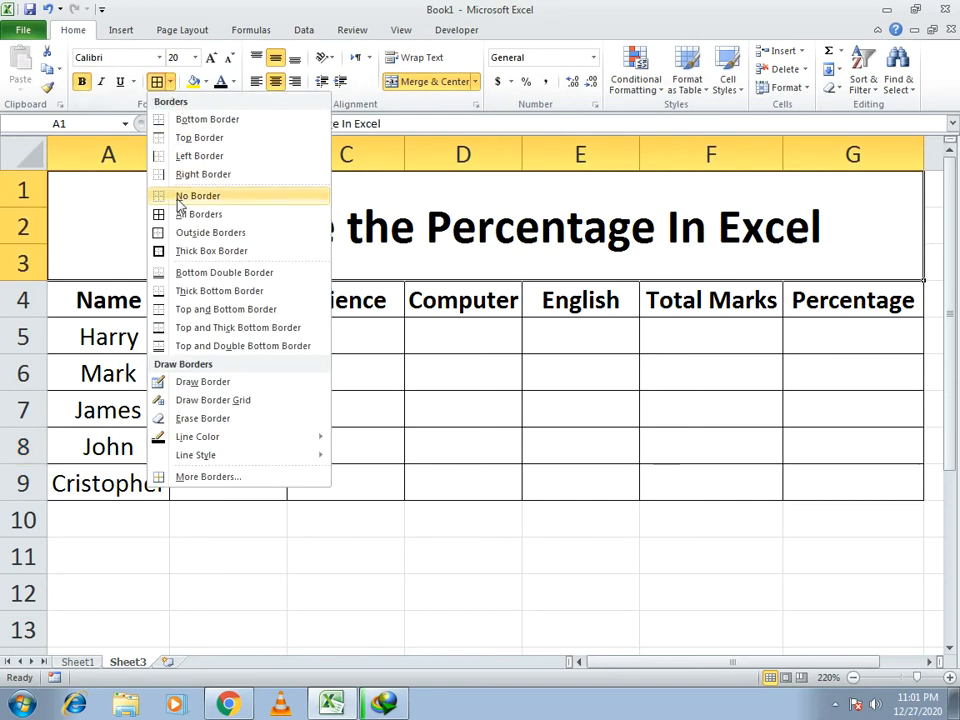
pyautogui.click(210, 251)
pyautogui.click(545, 599)
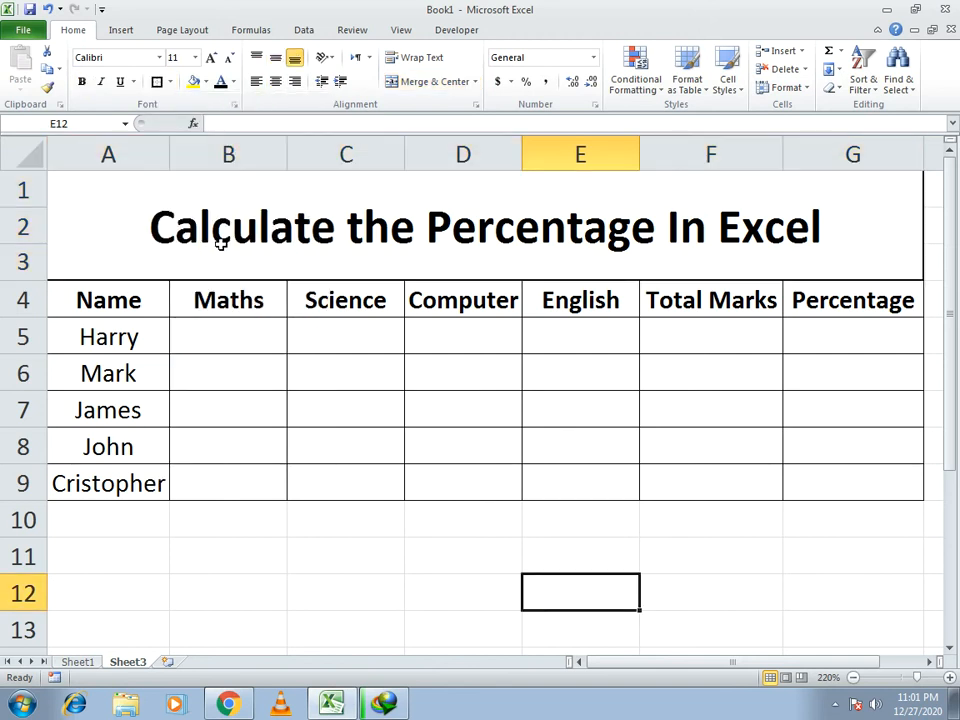
# Step: Enter the formula =RANDBETWEEN(70,100) in cell B5 for the first Maths mark
pyautogui.click(223, 343)
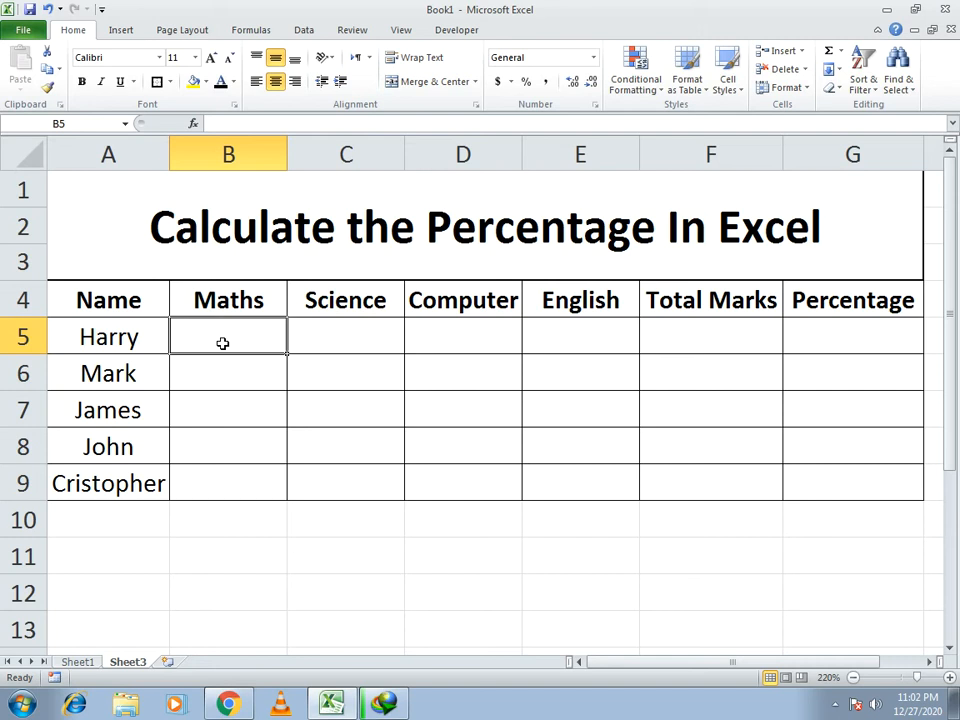
pyautogui.write('=')
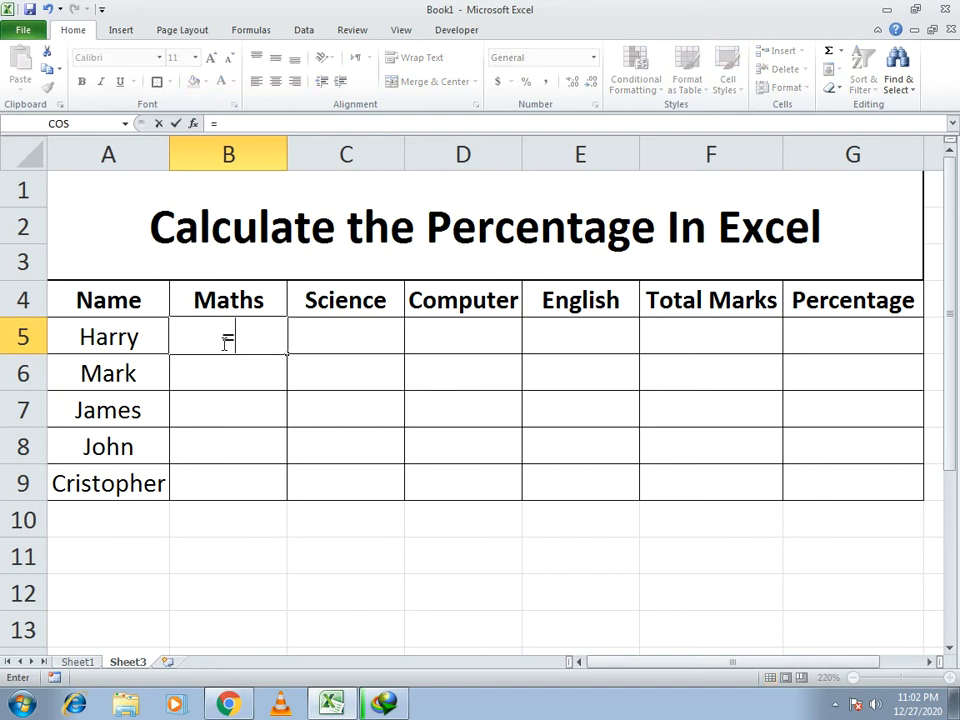
pyautogui.write('rand')
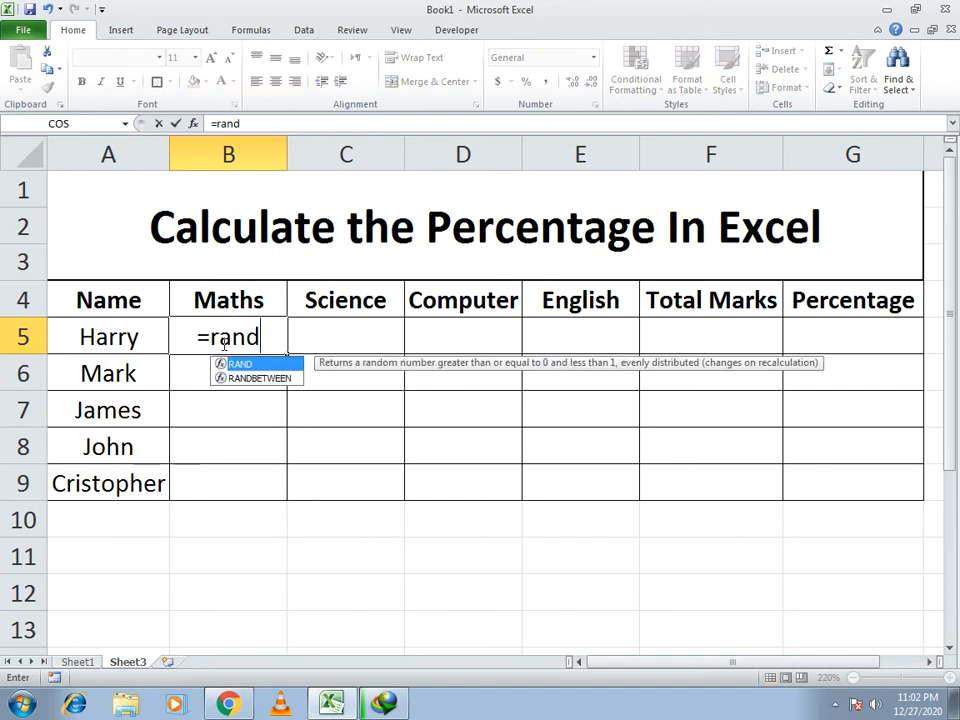
pyautogui.write('bet')
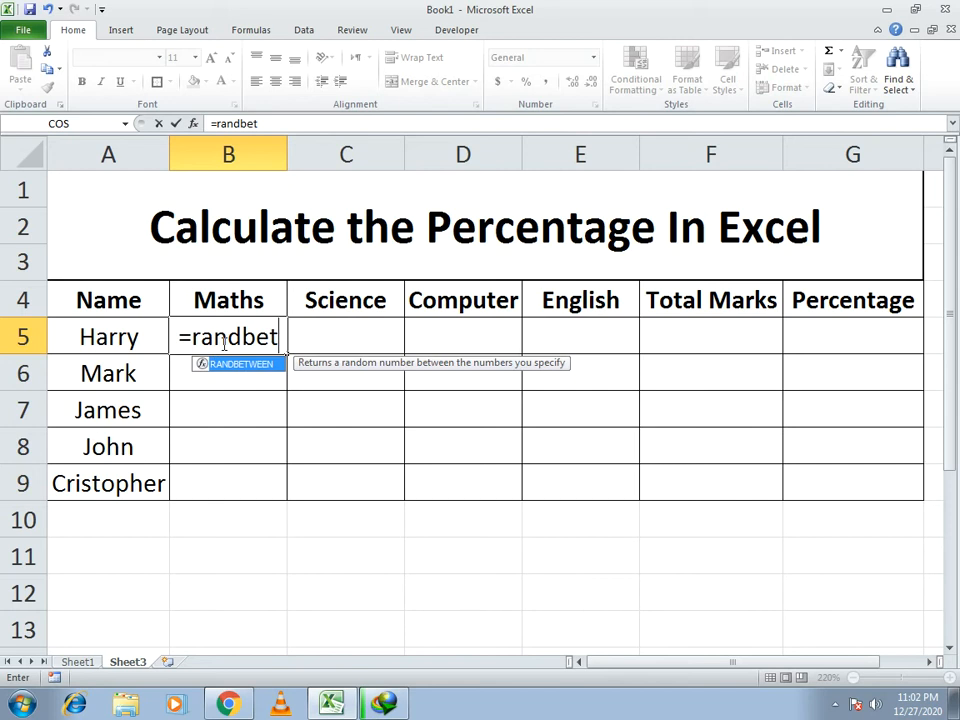
pyautogui.write('ween')
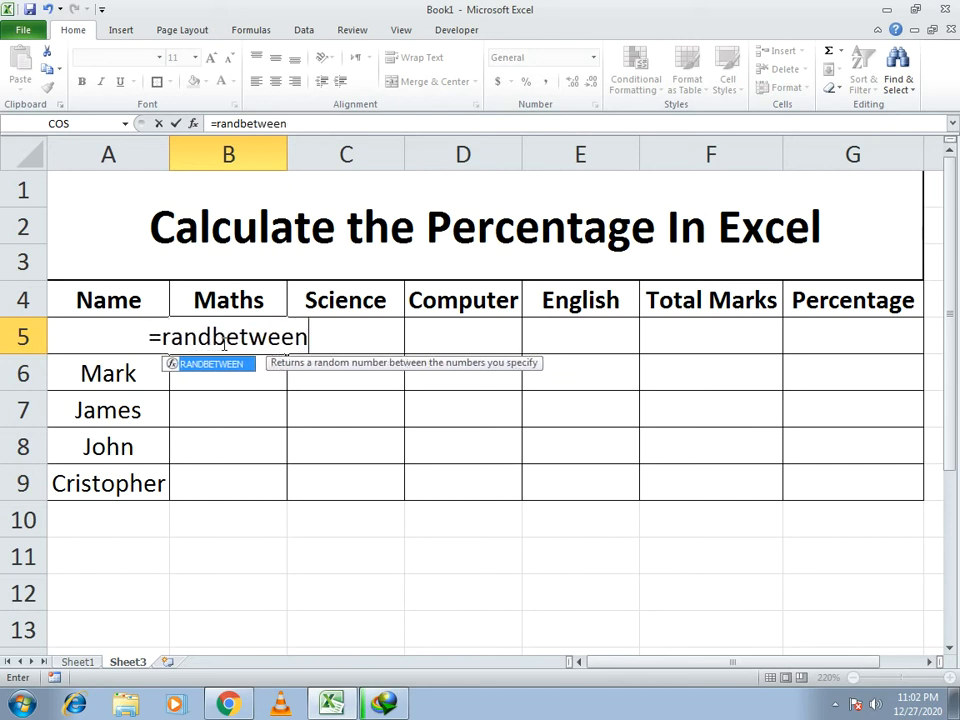
pyautogui.write('(')
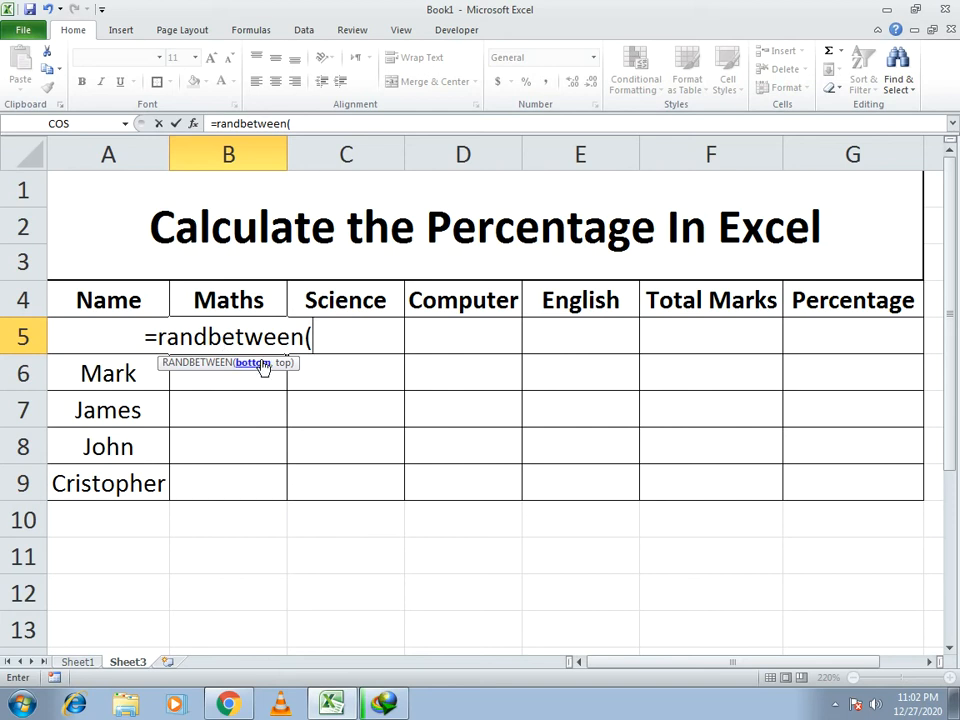
pyautogui.write('70,')
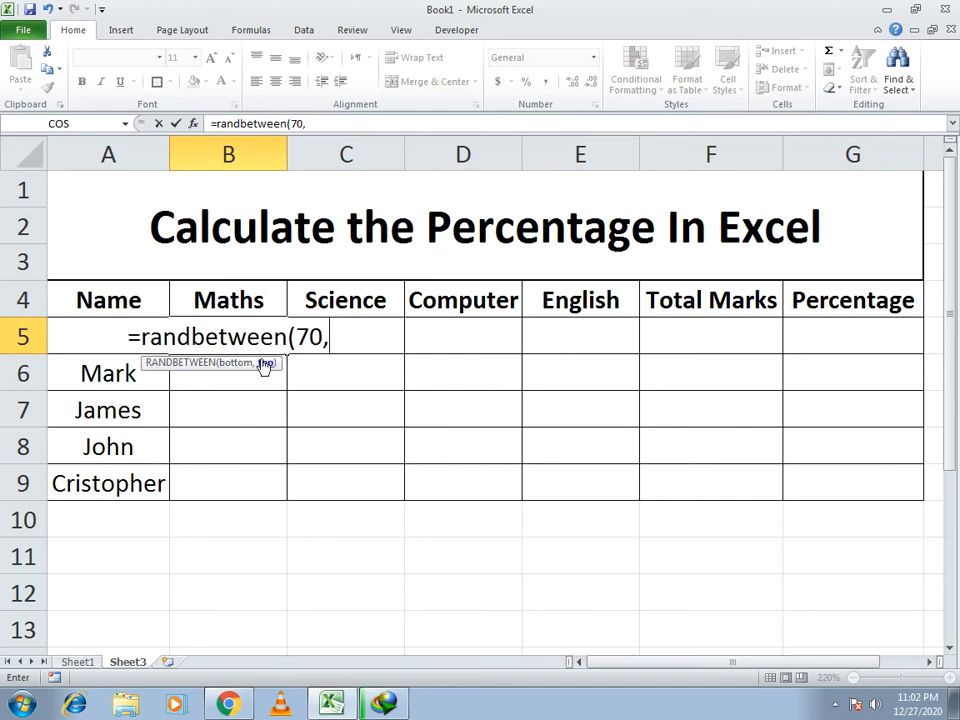
pyautogui.write('100')
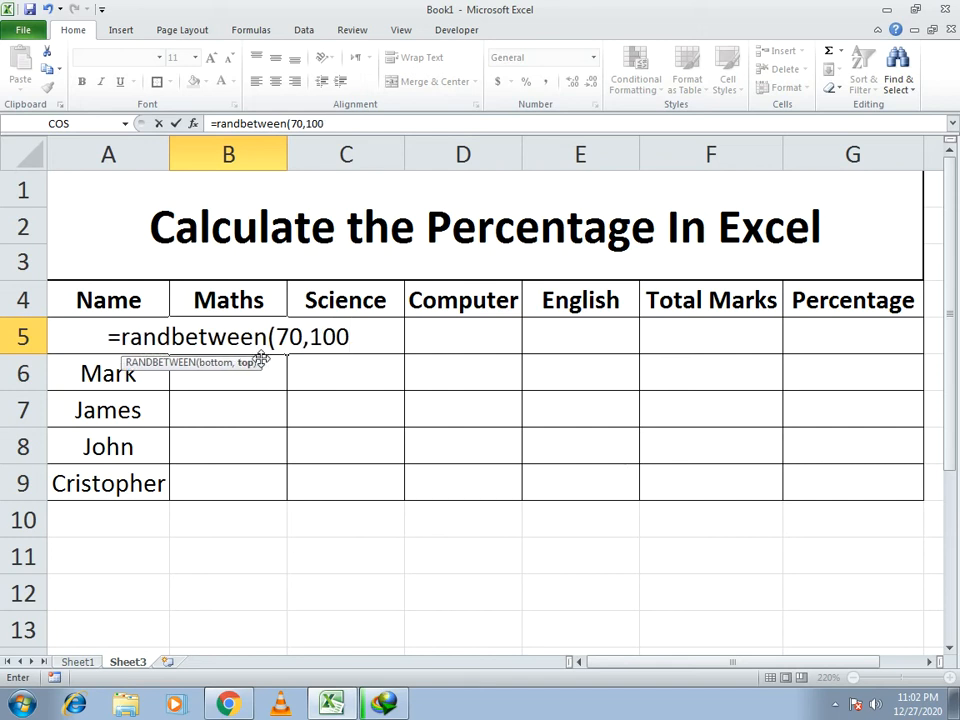
pyautogui.write(')')
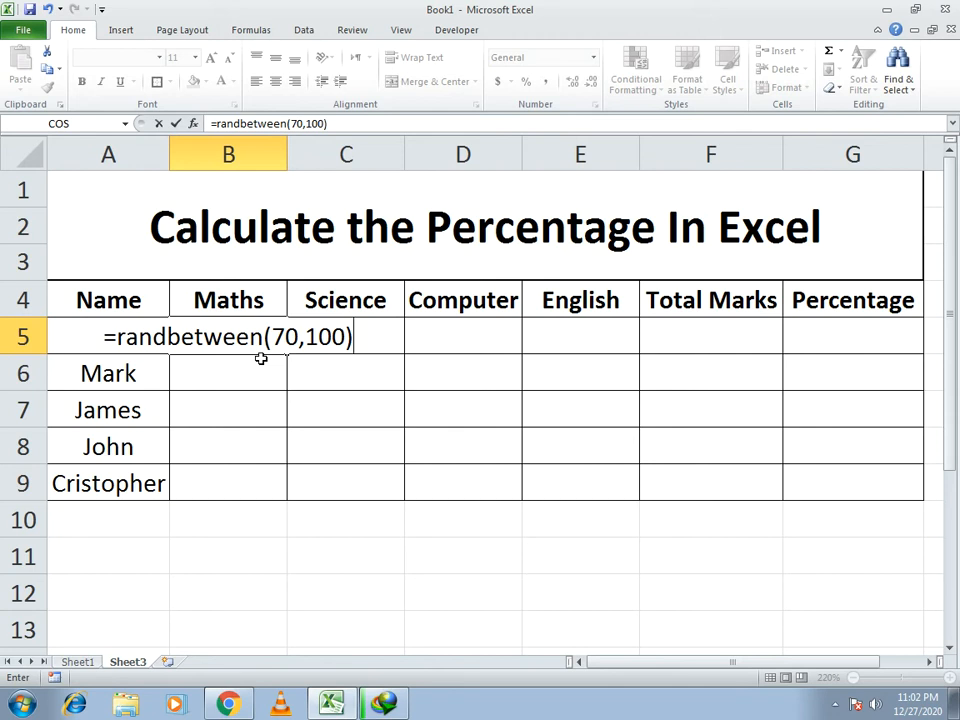
pyautogui.press('Return')
# Step: Fill the random mark formula from B5 across the subject columns and down to E9
pyautogui.click(262, 337)
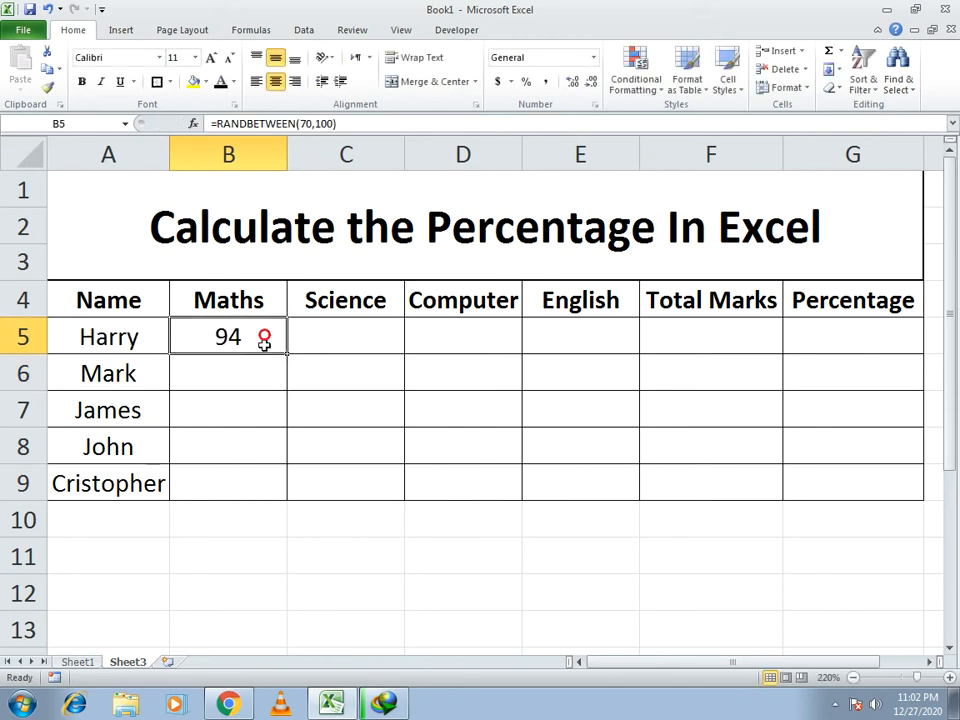
pyautogui.moveTo(287, 352); pyautogui.dragTo(609, 505)
pyautogui.click(557, 583)
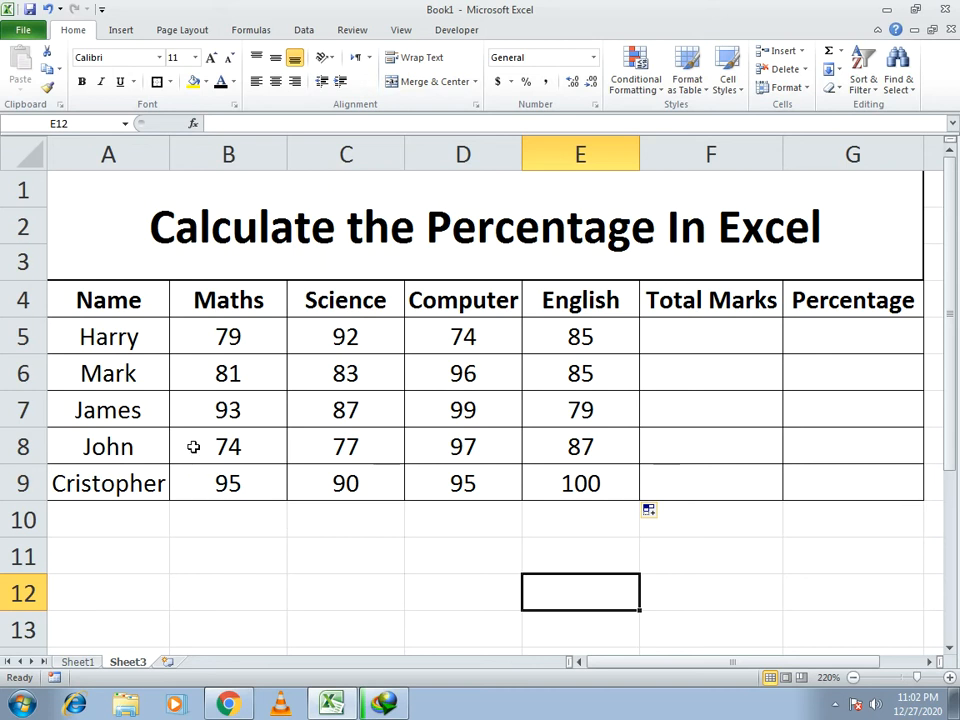
# Step: Enter and leave edit mode in several empty cells to examine how the random marks recalculate
pyautogui.doubleClick(358, 523)
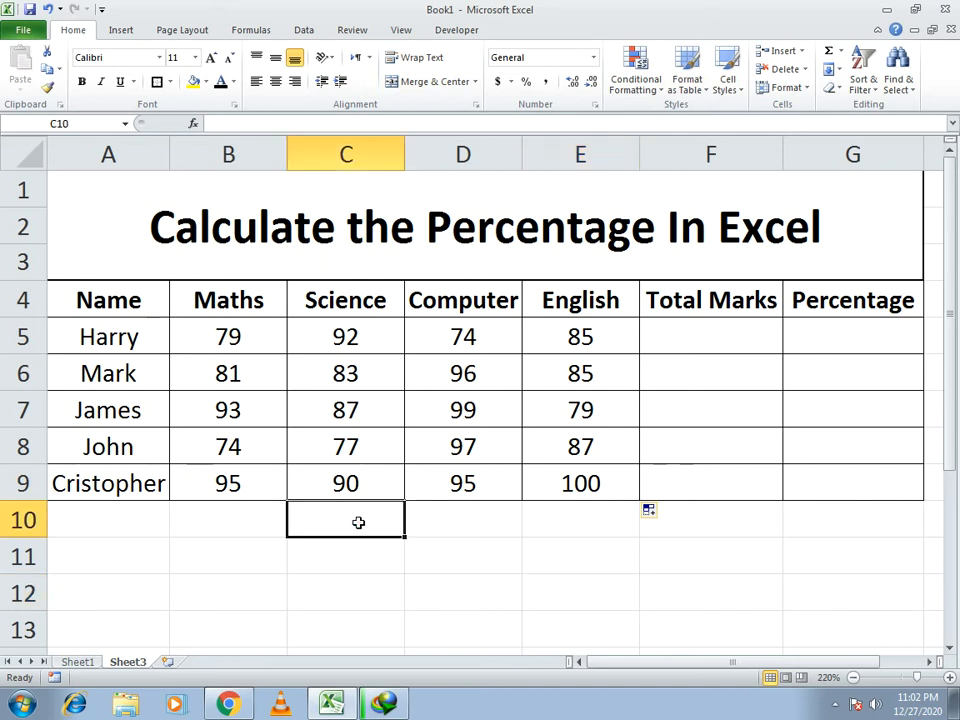
pyautogui.doubleClick(580, 526)
pyautogui.click(733, 458)
pyautogui.click(724, 371)
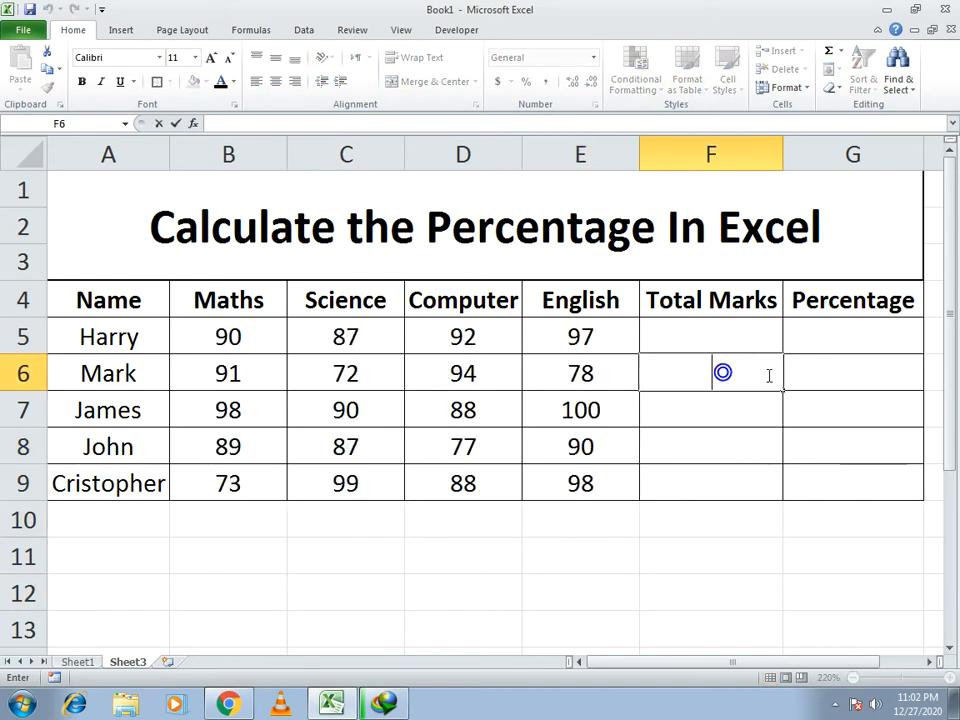
pyautogui.click(796, 371)
pyautogui.doubleClick(814, 465)
pyautogui.doubleClick(692, 444)
pyautogui.doubleClick(684, 410)
pyautogui.doubleClick(685, 385)
pyautogui.click(679, 330)
pyautogui.click(791, 339)
pyautogui.doubleClick(795, 337)
pyautogui.doubleClick(798, 374)
pyautogui.doubleClick(713, 375)
pyautogui.click(703, 401)
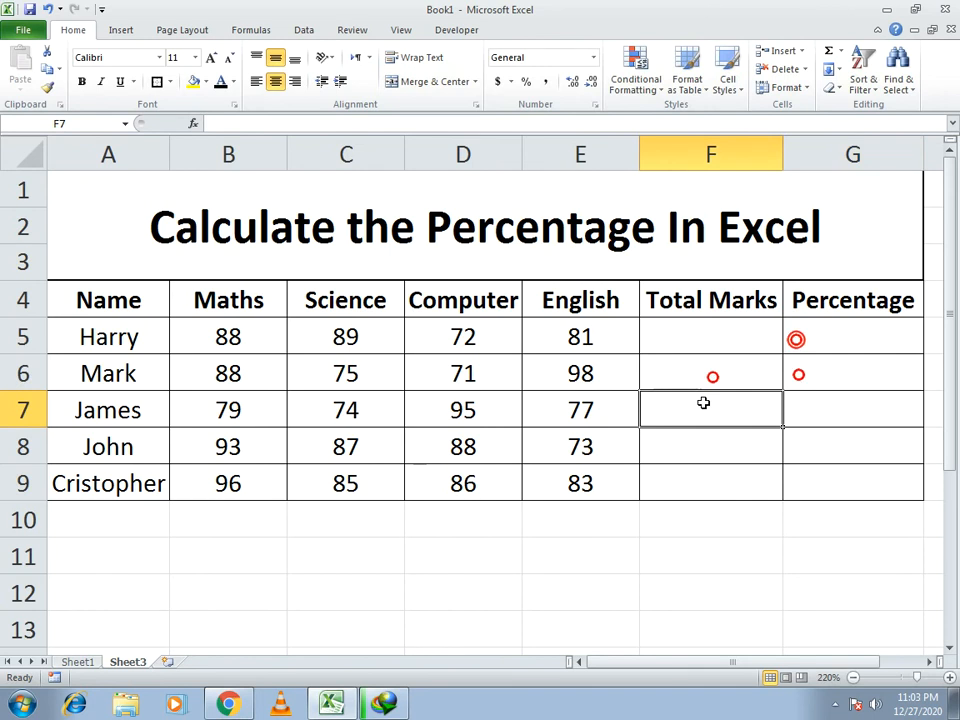
# Step: Copy the marks in B5 to E9 and paste them over themselves as values only
pyautogui.moveTo(225, 330); pyautogui.dragTo(546, 482)
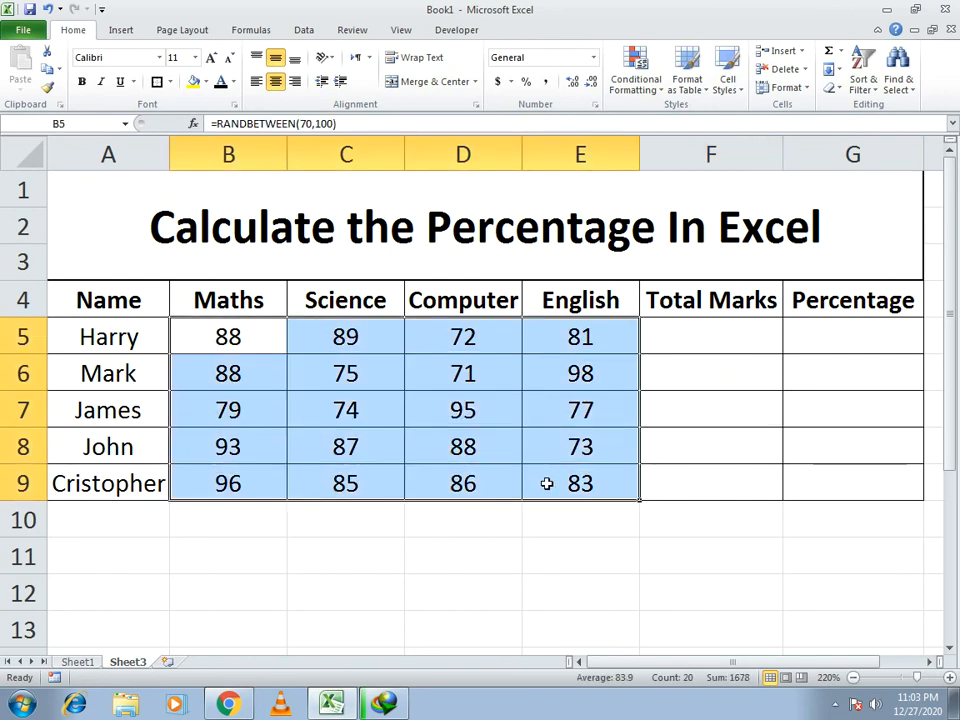
pyautogui.rightClick(301, 349)
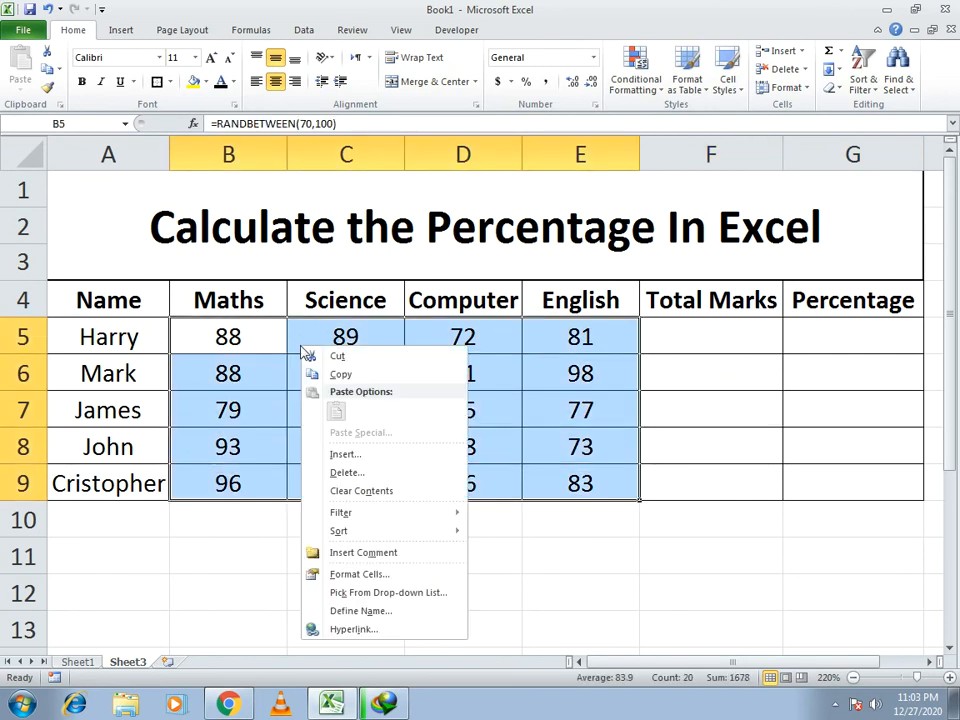
pyautogui.click(347, 378)
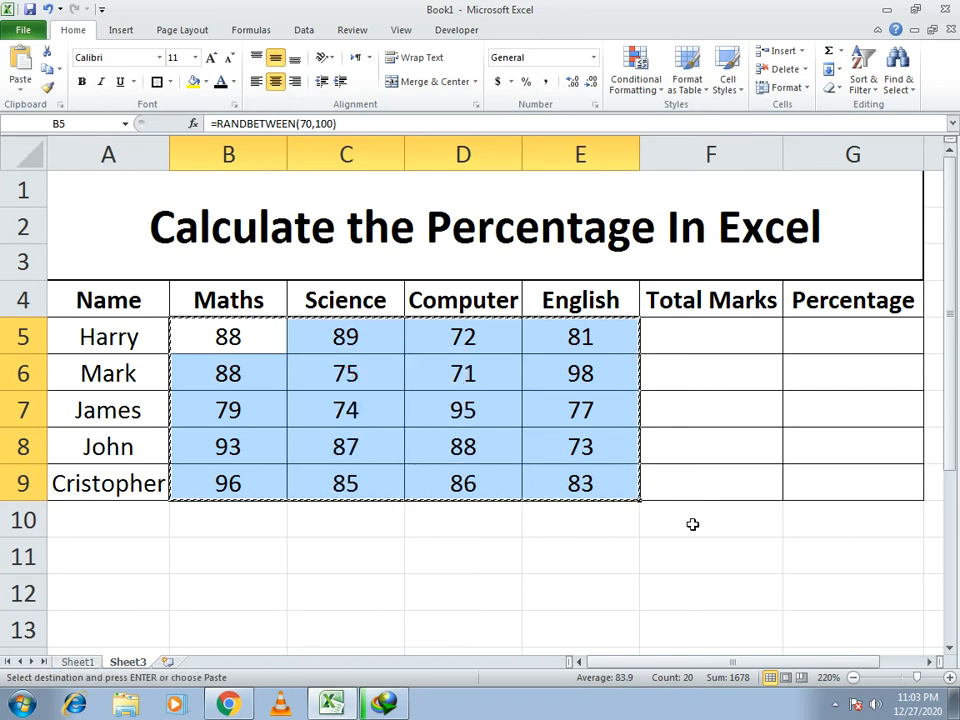
pyautogui.click(240, 333)
pyautogui.moveTo(240, 333); pyautogui.dragTo(546, 482)
pyautogui.rightClick(190, 355)
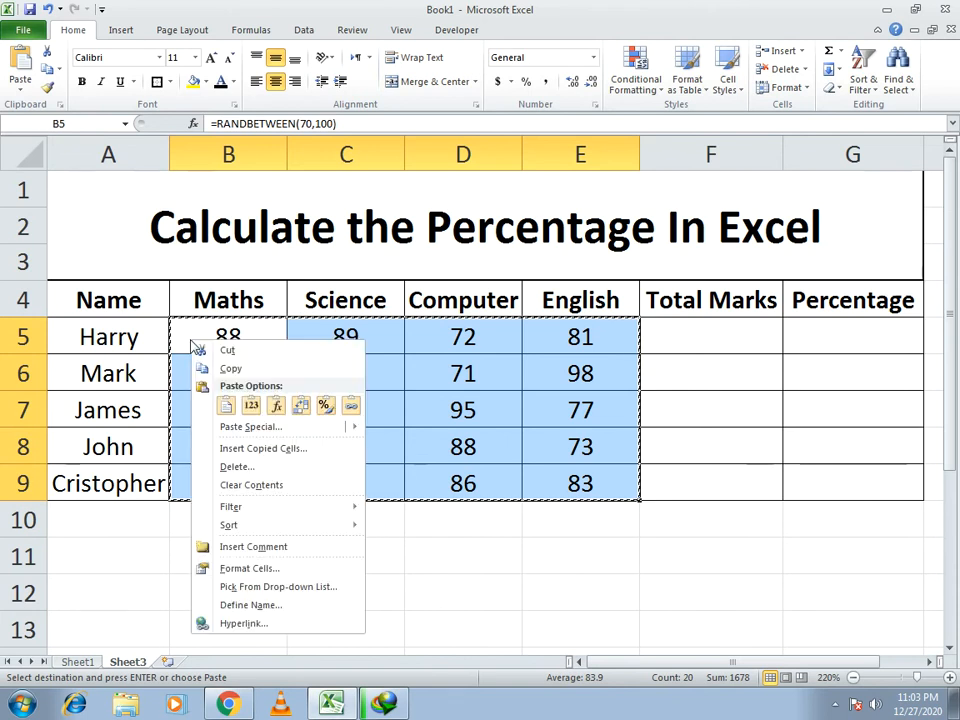
pyautogui.click(224, 404)
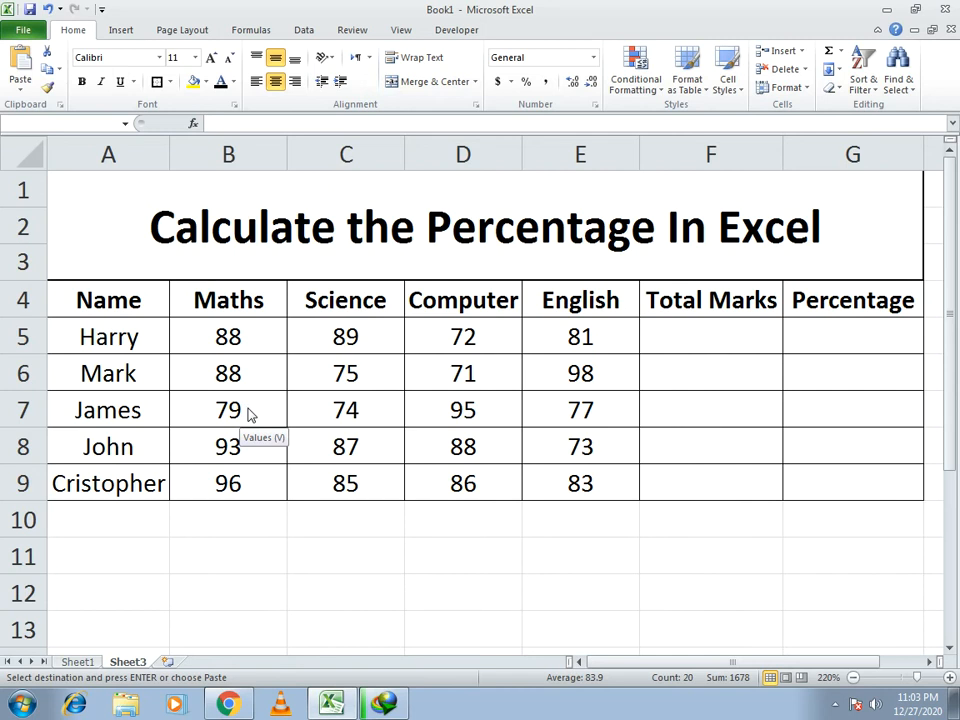
pyautogui.click(250, 415)
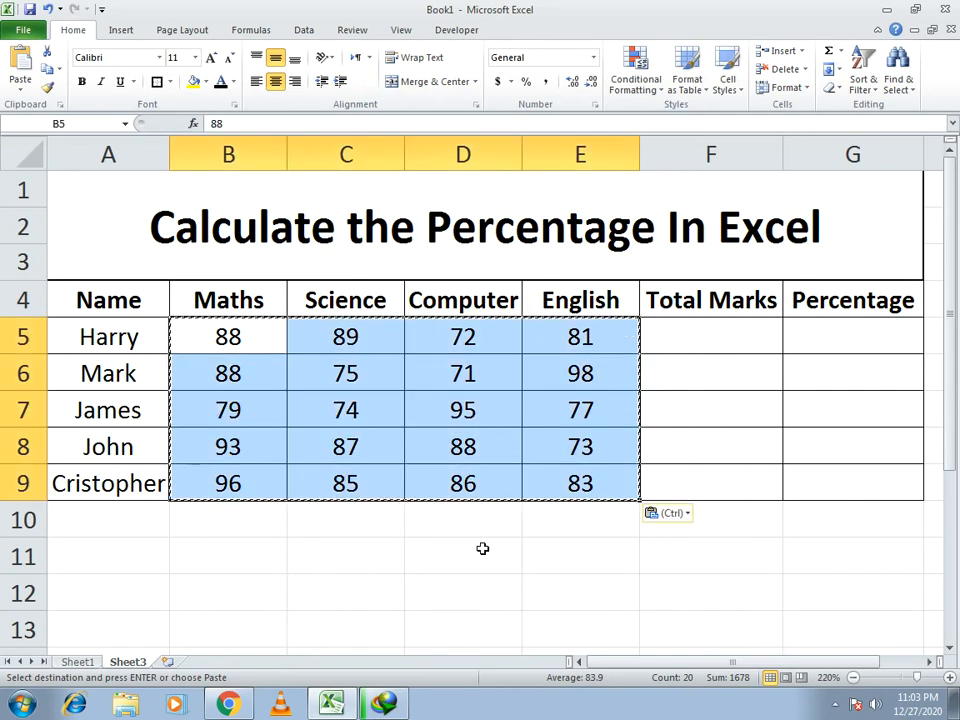
# Step: Enter and leave edit mode in empty cells around the table to check whether the pasted marks still recalculate
pyautogui.click(483, 549)
pyautogui.click(609, 542)
pyautogui.click(701, 514)
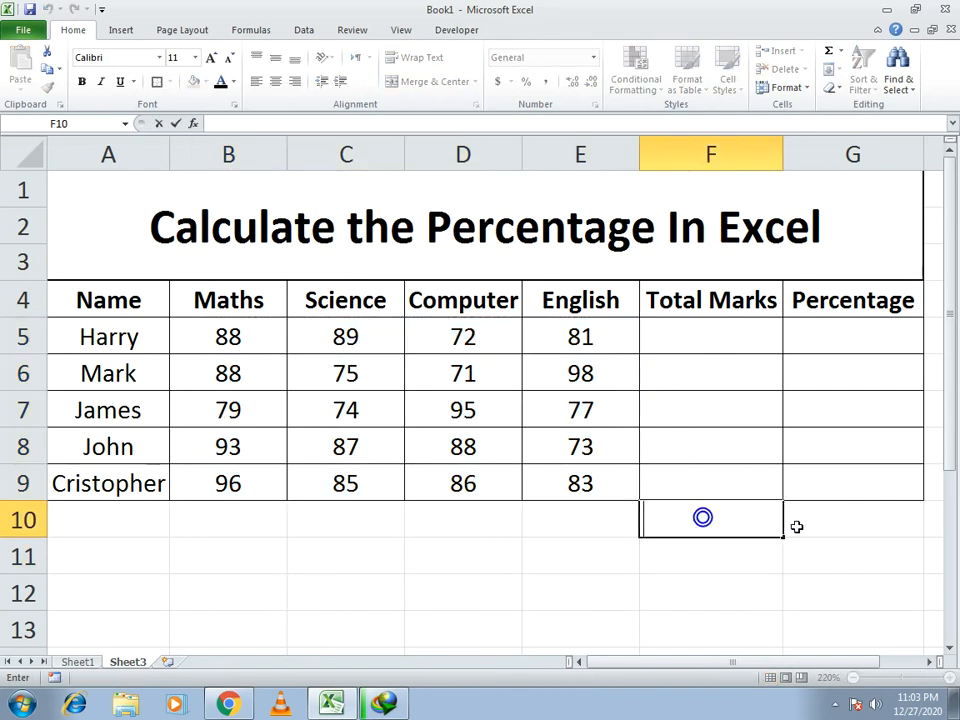
pyautogui.click(797, 526)
pyautogui.click(819, 577)
pyautogui.click(639, 579)
pyautogui.click(369, 553)
pyautogui.click(460, 552)
pyautogui.click(572, 553)
pyautogui.click(701, 545)
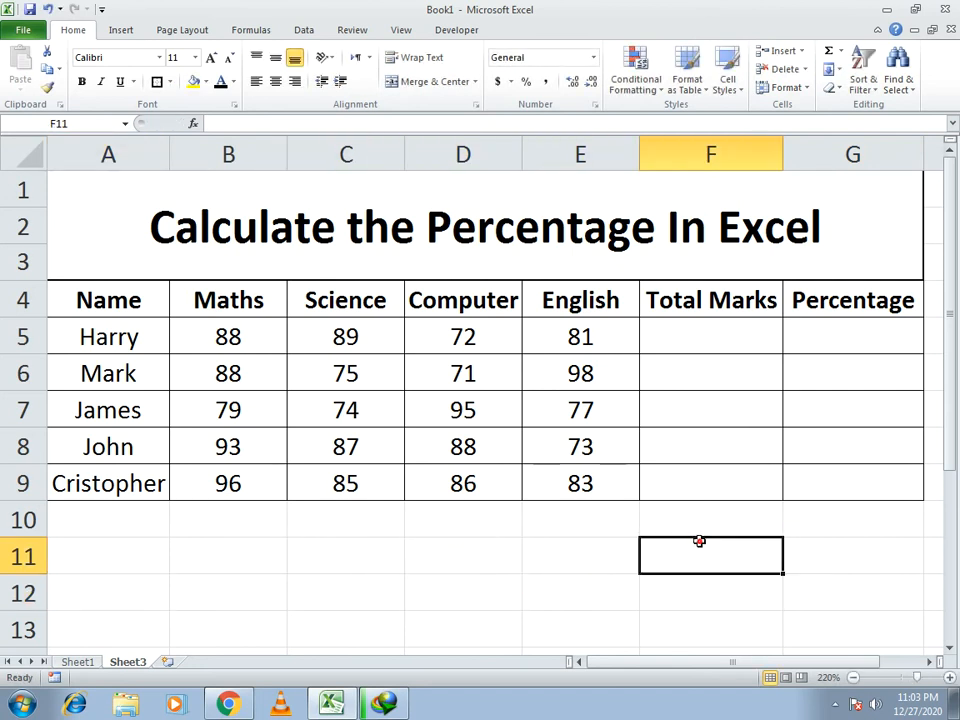
pyautogui.click(708, 521)
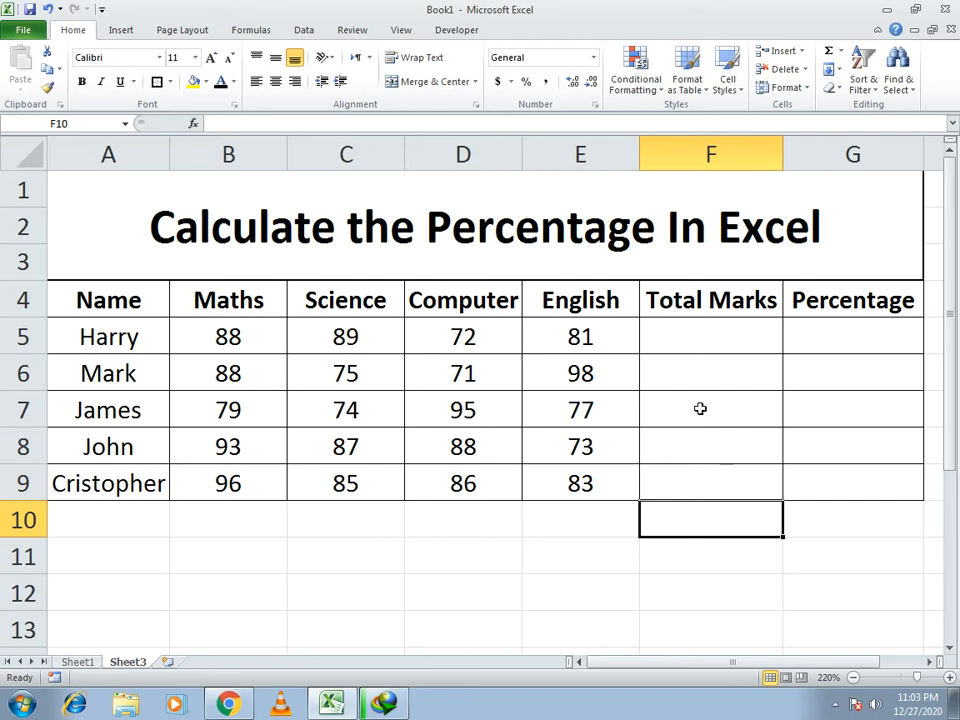
# Step: Total the first student's marks in F5 with =SUM(B5:E5) and fill the formula down to F9
pyautogui.click(703, 337)
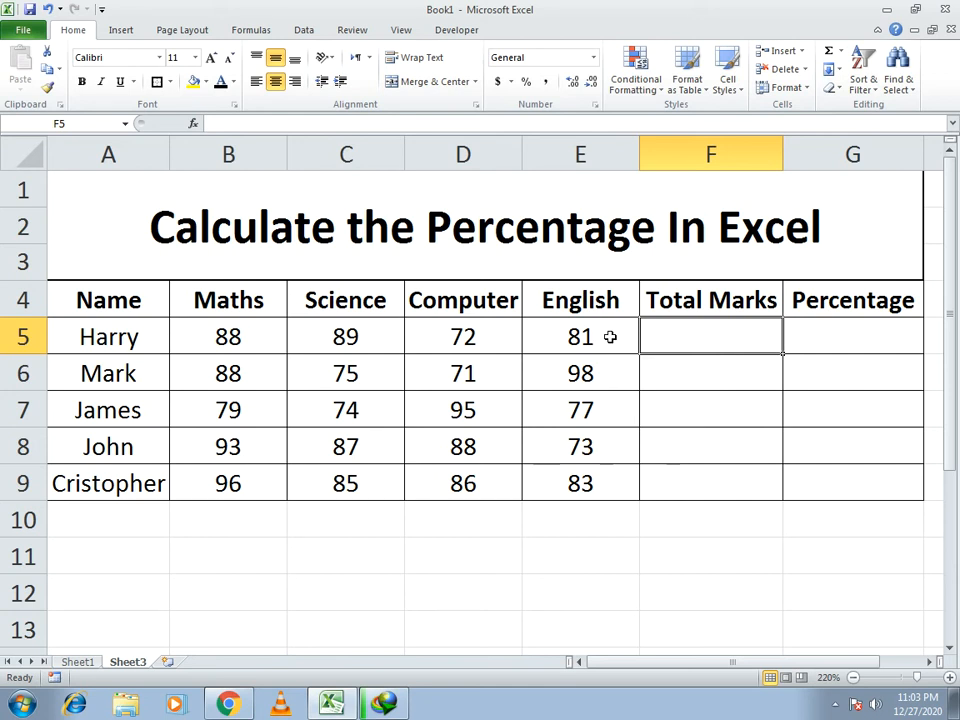
pyautogui.write('=')
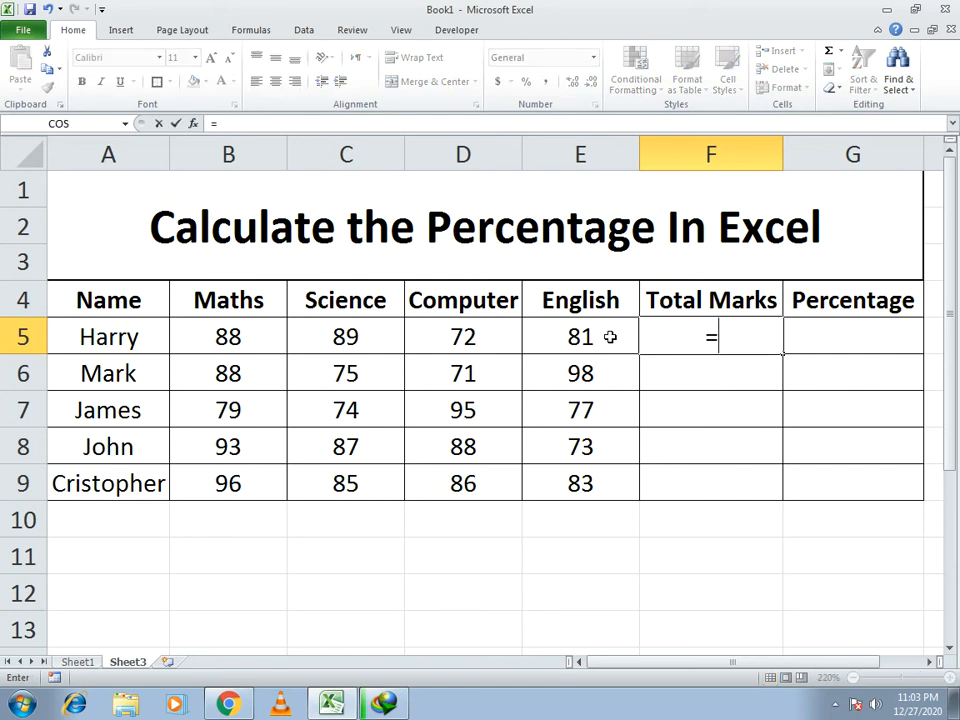
pyautogui.write('sum')
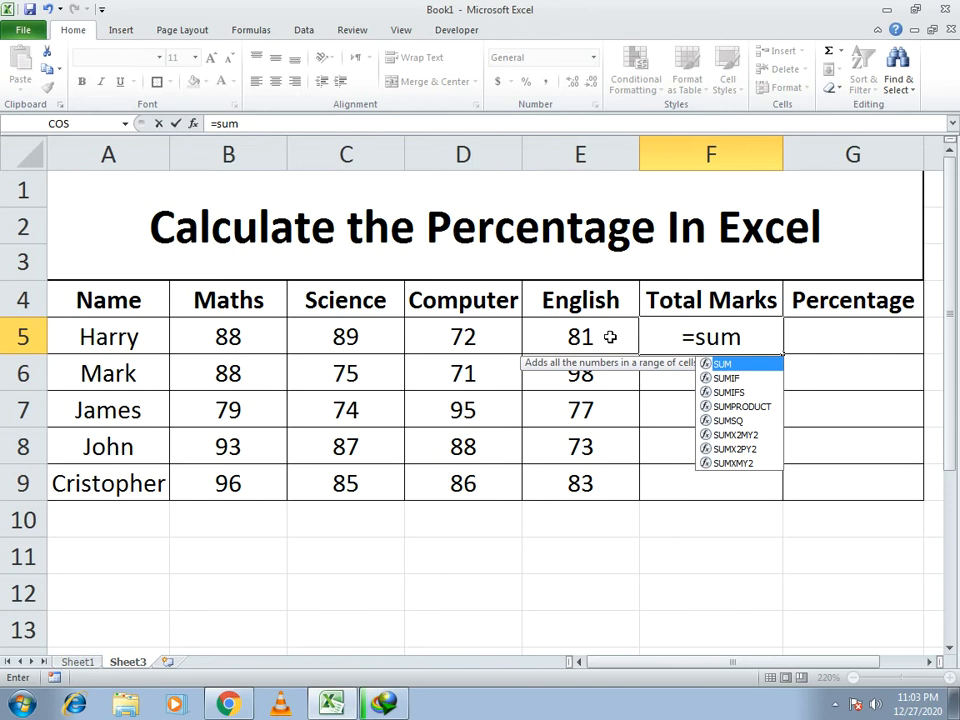
pyautogui.write('(')
pyautogui.moveTo(252, 340); pyautogui.dragTo(537, 339)
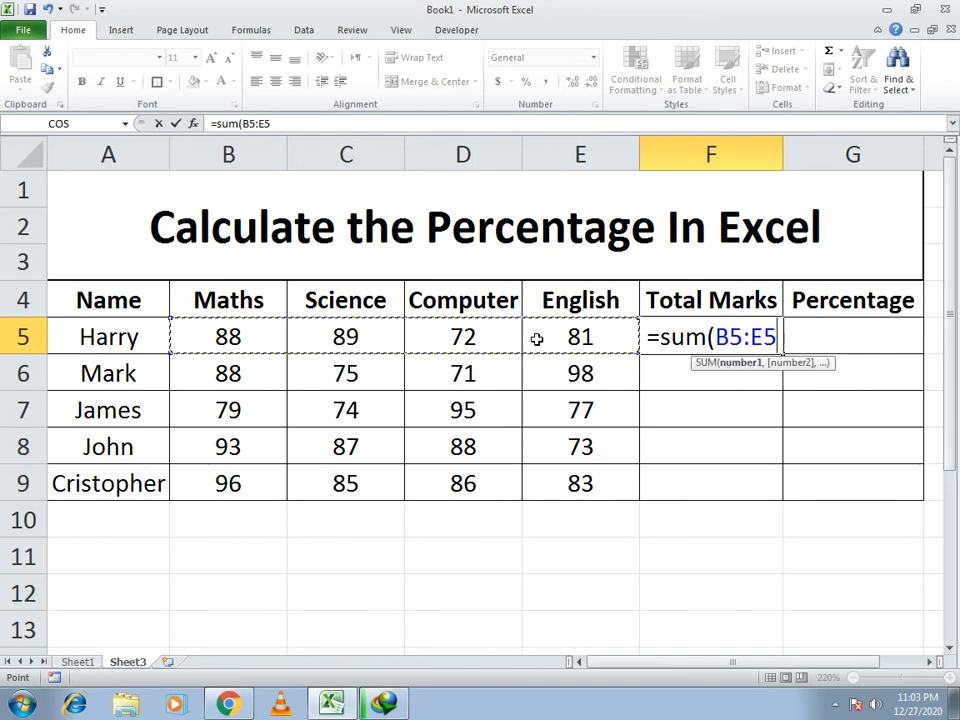
pyautogui.write(')')
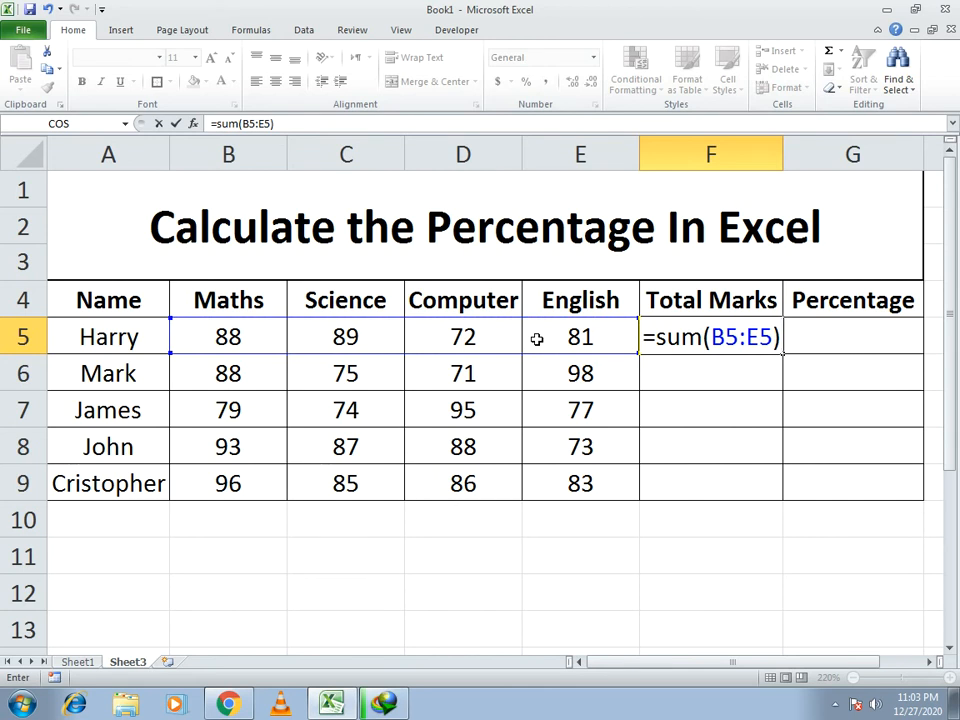
pyautogui.press('Return')
pyautogui.click(678, 345)
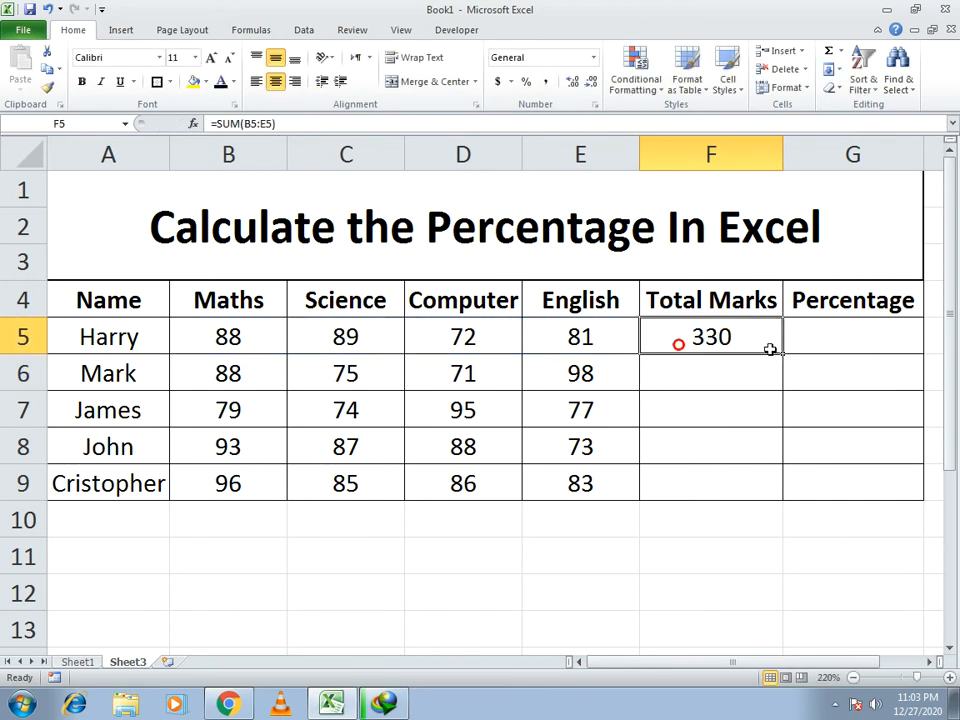
pyautogui.moveTo(785, 355); pyautogui.dragTo(778, 493)
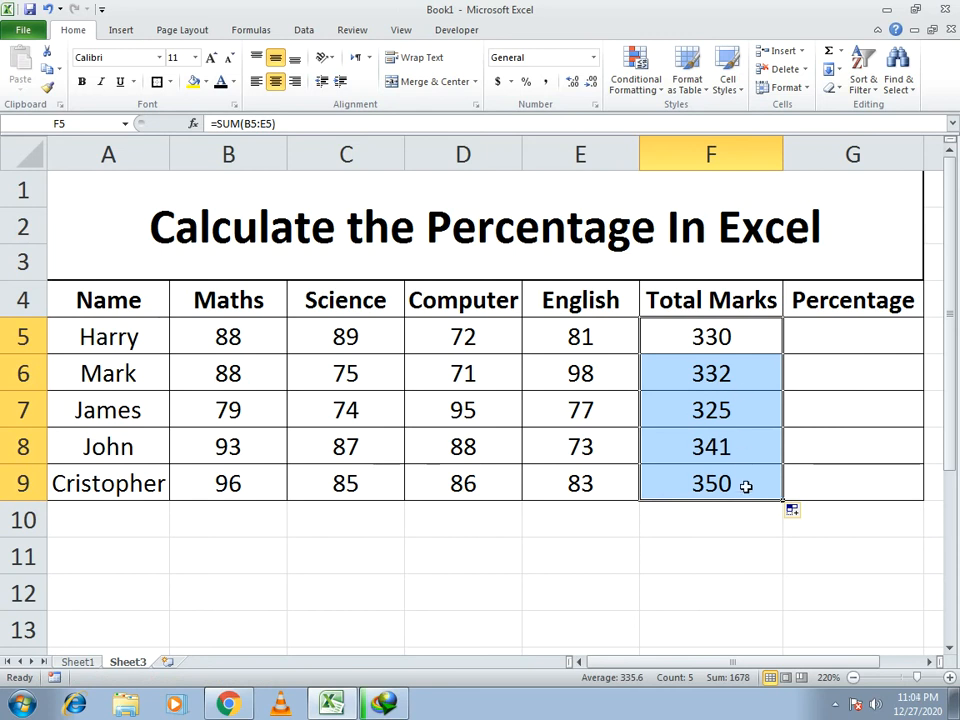
# Step: Enter the percentage formula =F5/400 in G5 and fill it down to G9
pyautogui.click(856, 333)
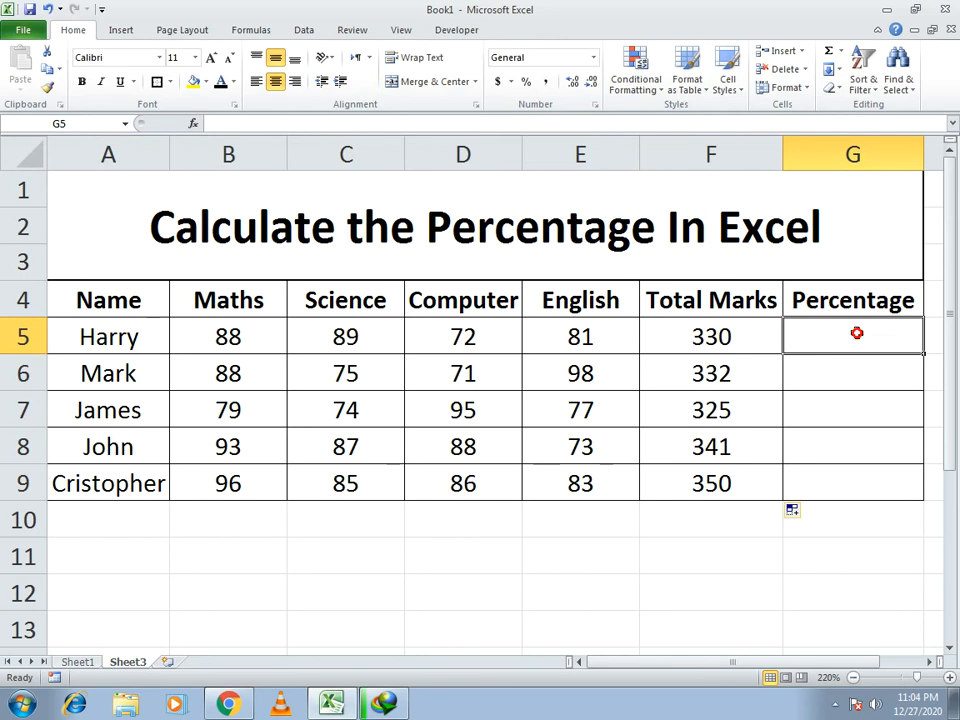
pyautogui.write('=')
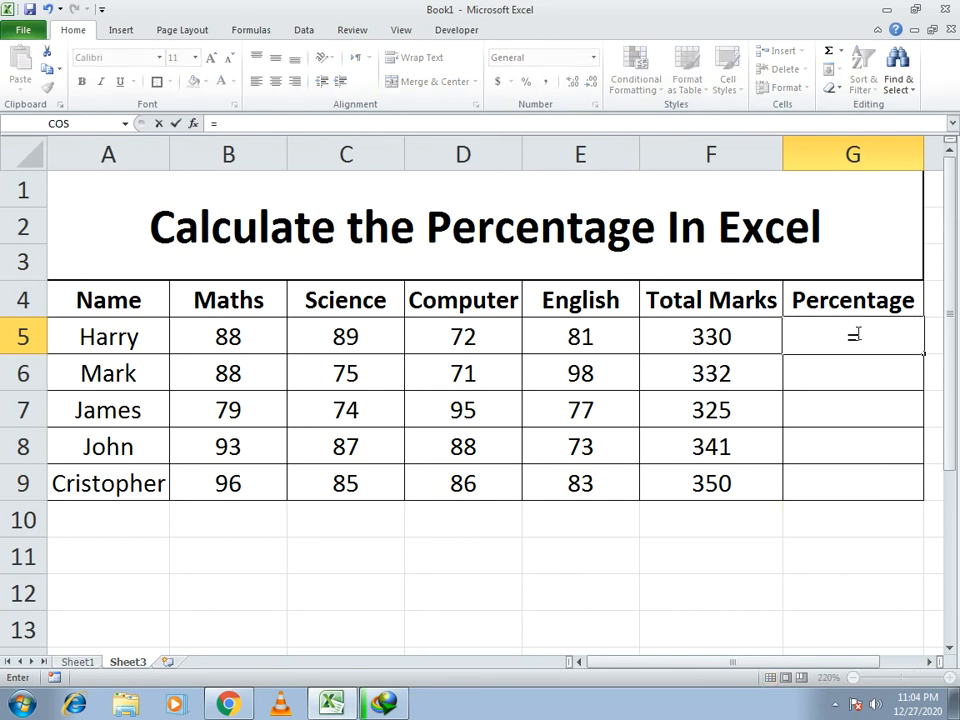
pyautogui.click(727, 337)
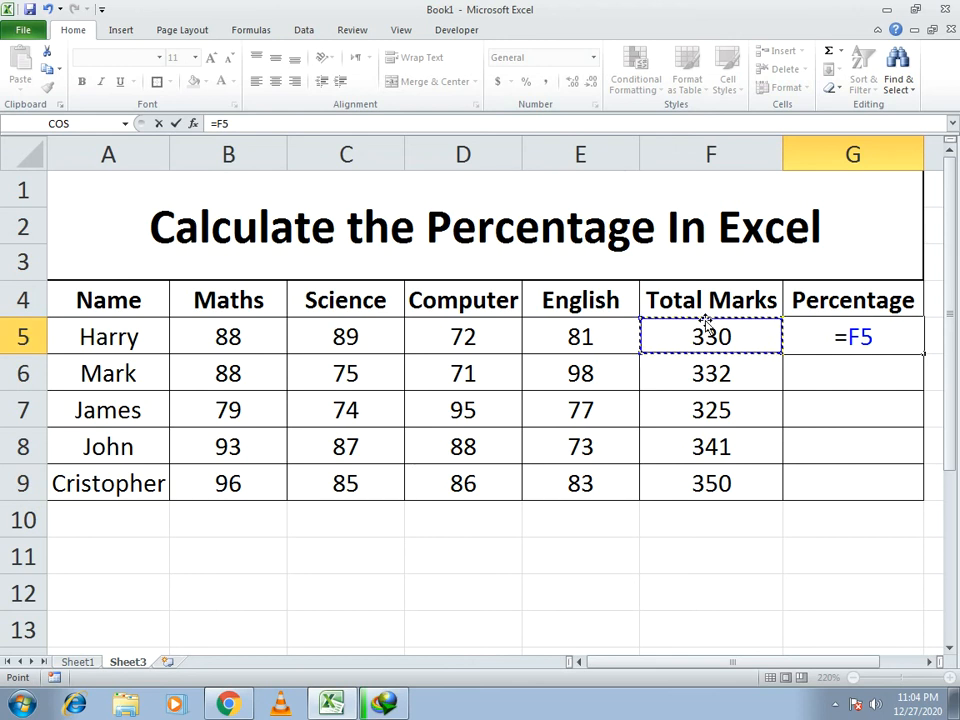
pyautogui.write('/')
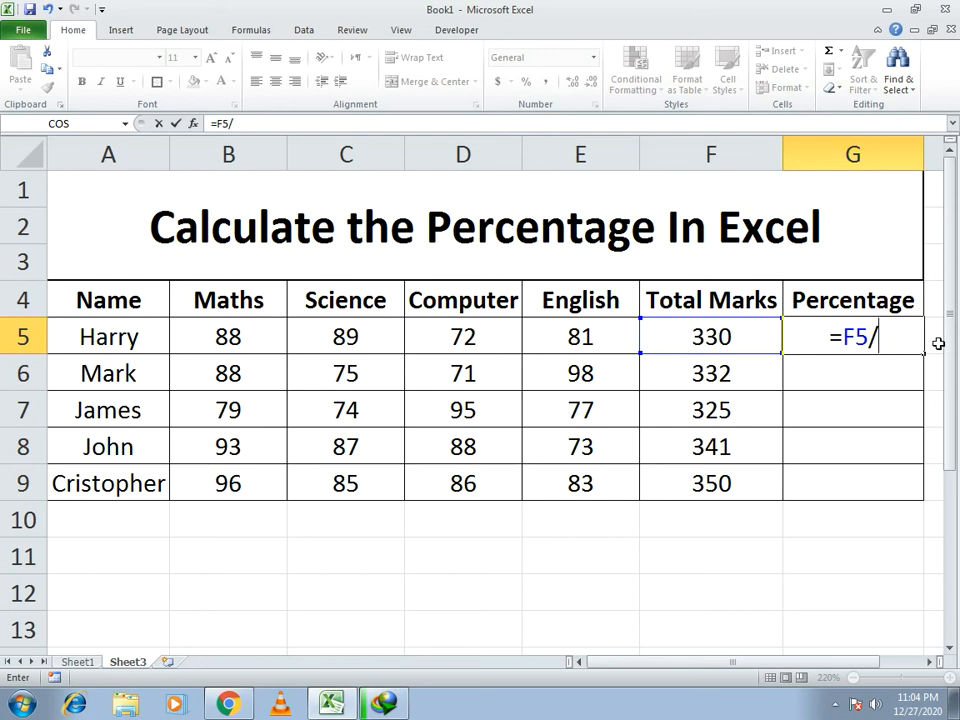
pyautogui.write('400')
pyautogui.press('Return')
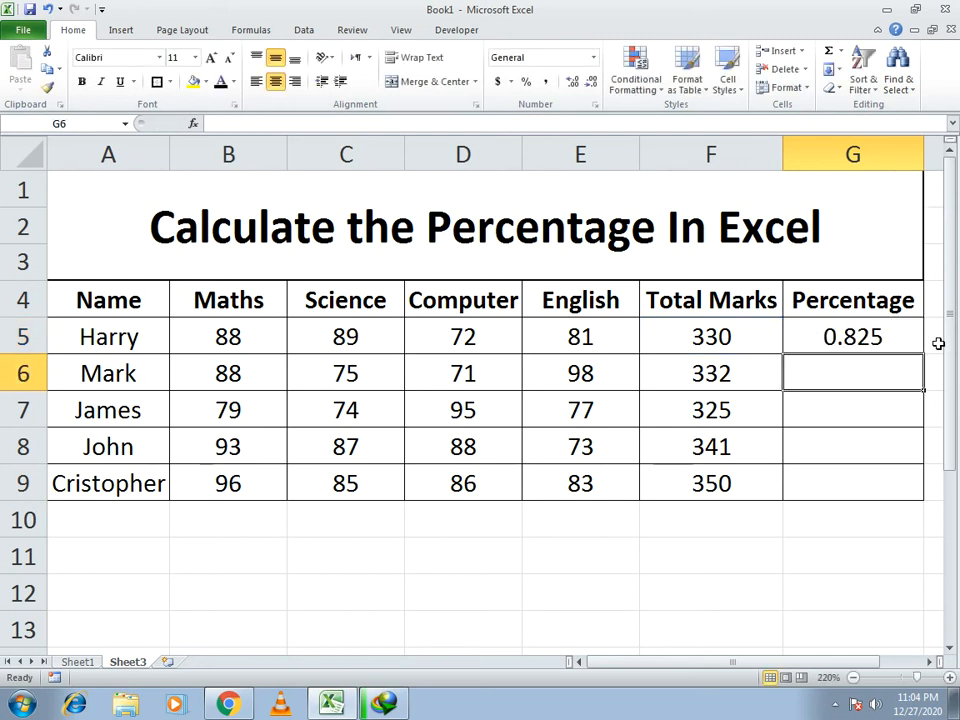
pyautogui.click(868, 334)
pyautogui.moveTo(926, 352); pyautogui.dragTo(904, 495)
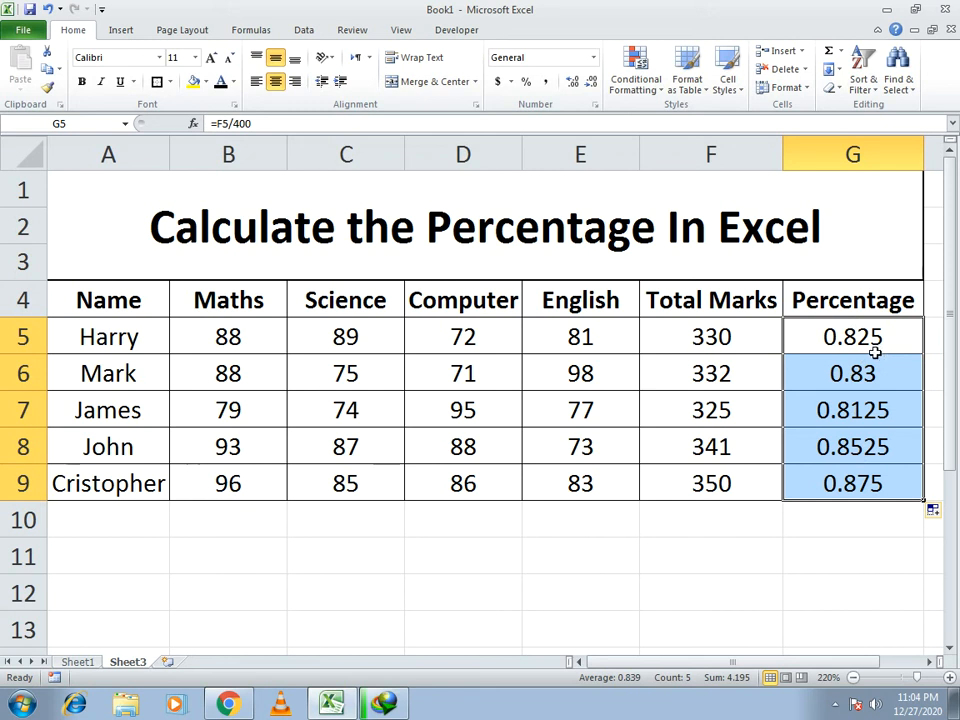
# Step: Format the percentage results in G5 to G9 as percentages with one decimal place
pyautogui.click(527, 88)
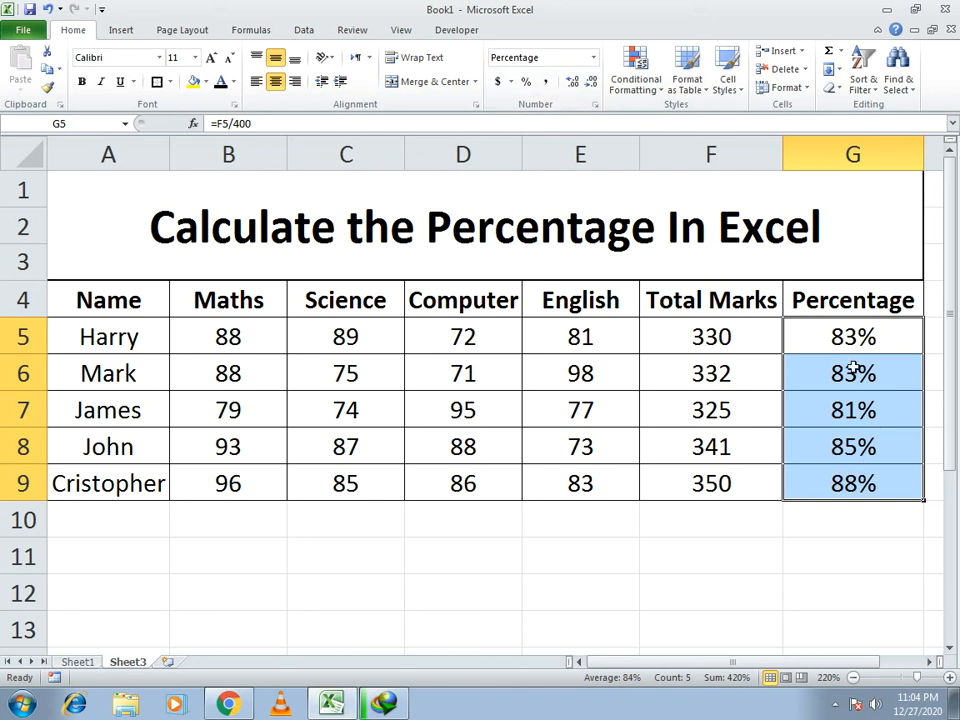
pyautogui.click(574, 82)
pyautogui.click(575, 83)
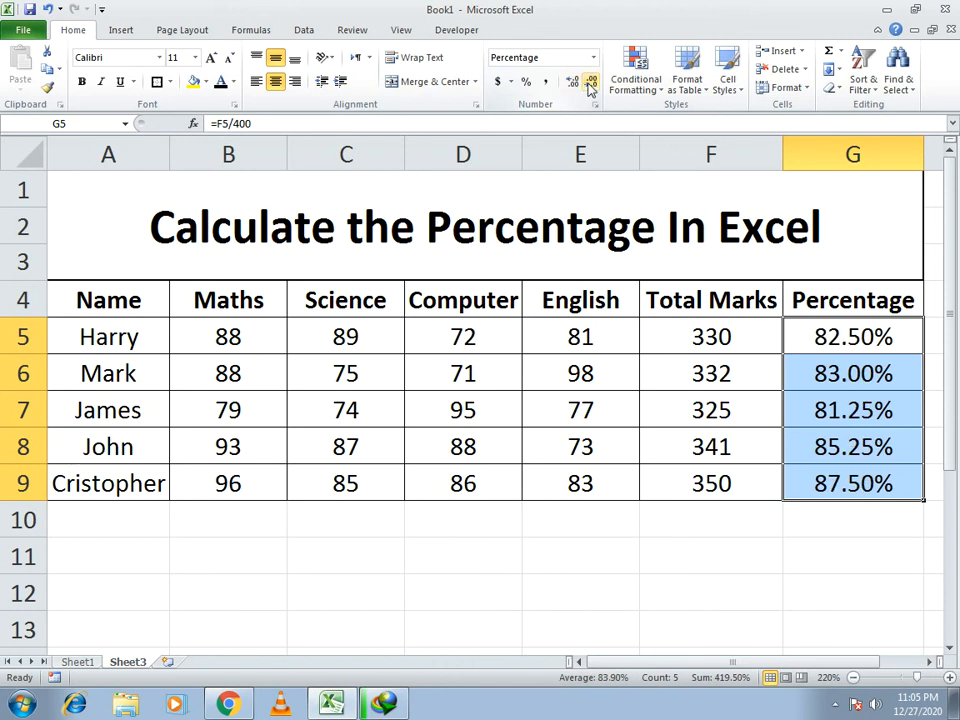
pyautogui.click(589, 82)
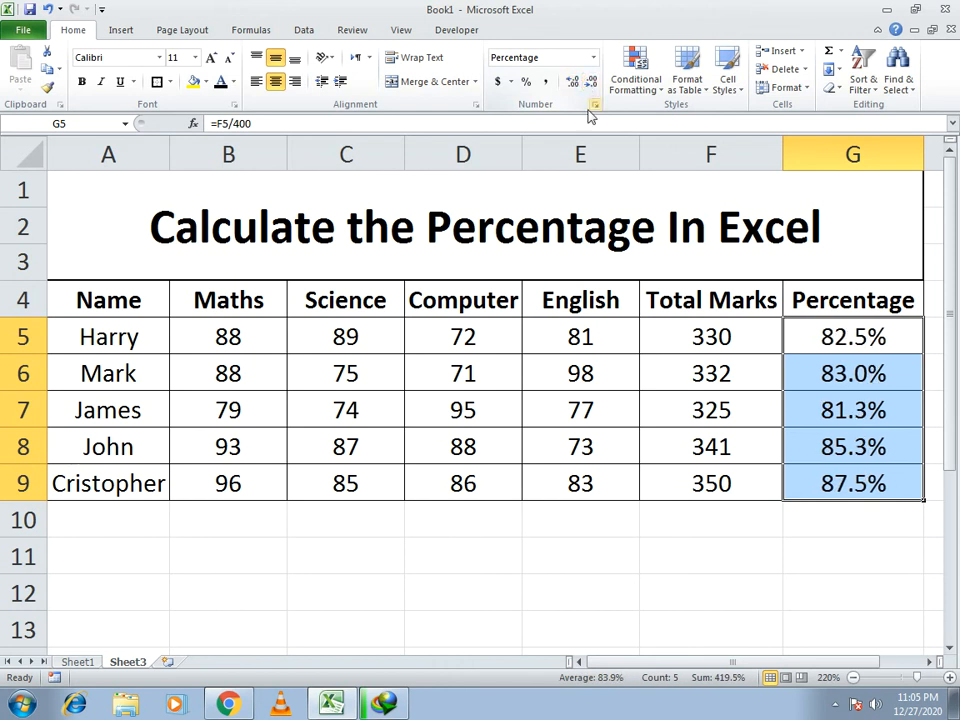
pyautogui.click(764, 626)
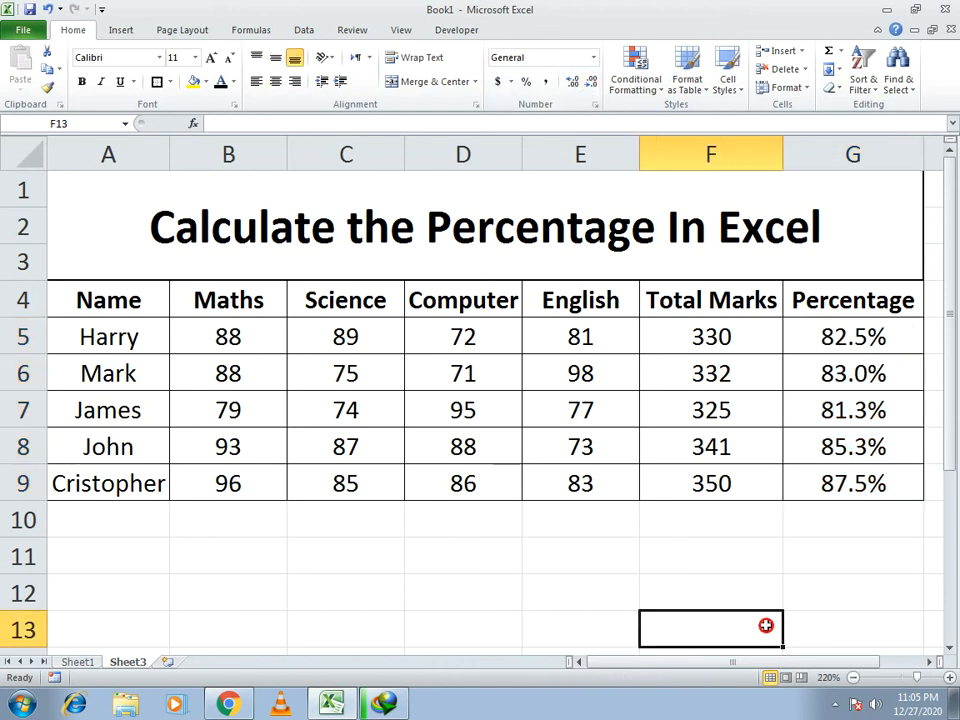
# Step: Fill the merged title cell with the standard light green colour
pyautogui.click(136, 202)
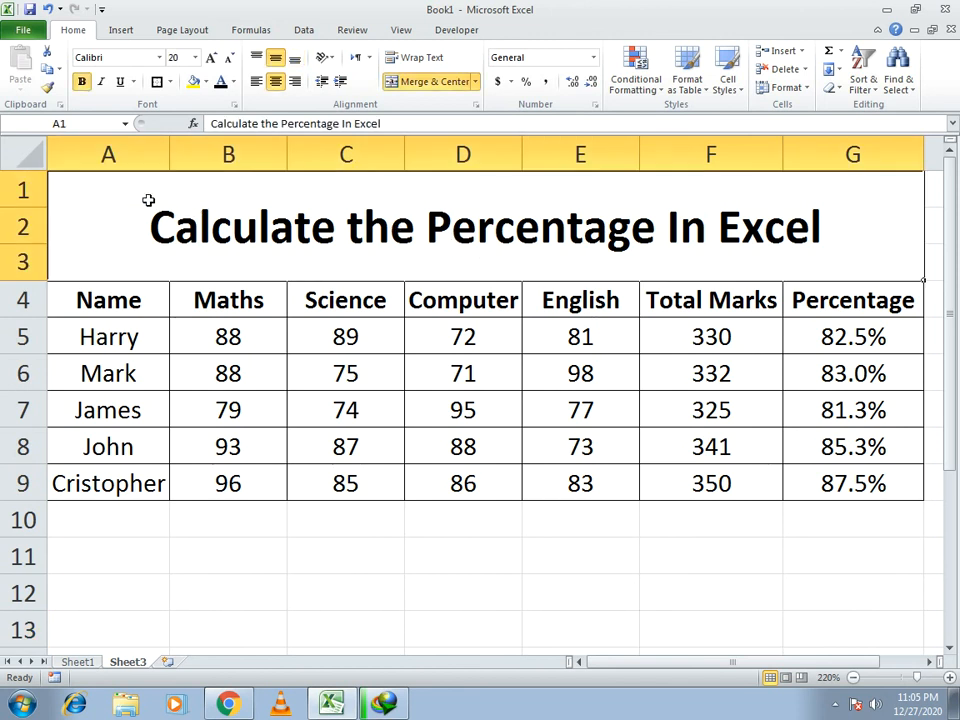
pyautogui.click(208, 84)
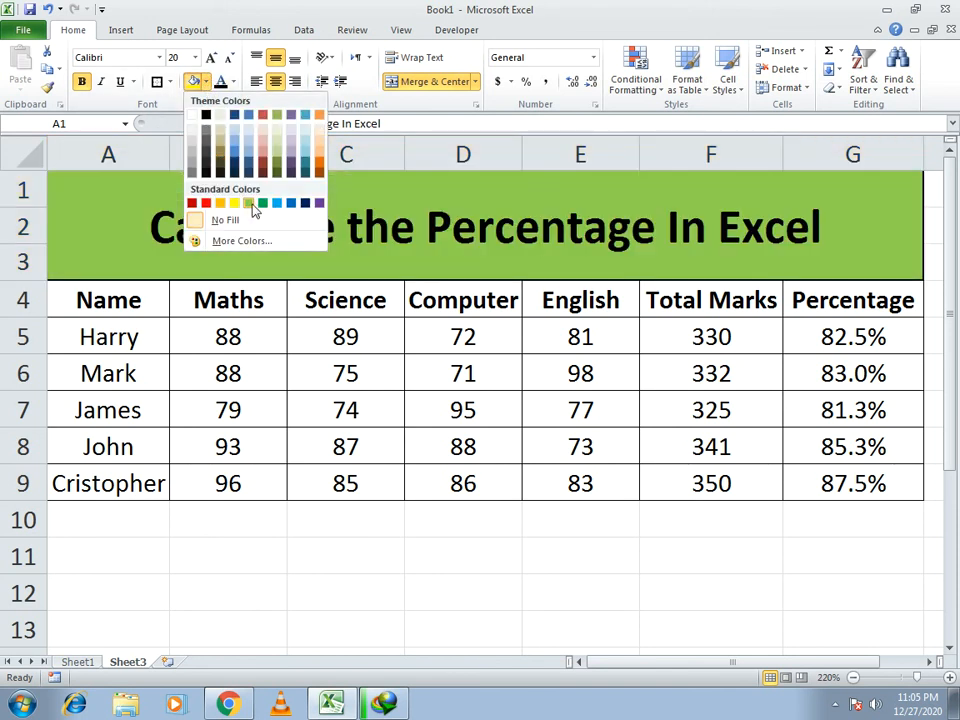
pyautogui.click(252, 204)
# Step: Enlarge the title text to font size 26 and colour it white
pyautogui.click(210, 58)
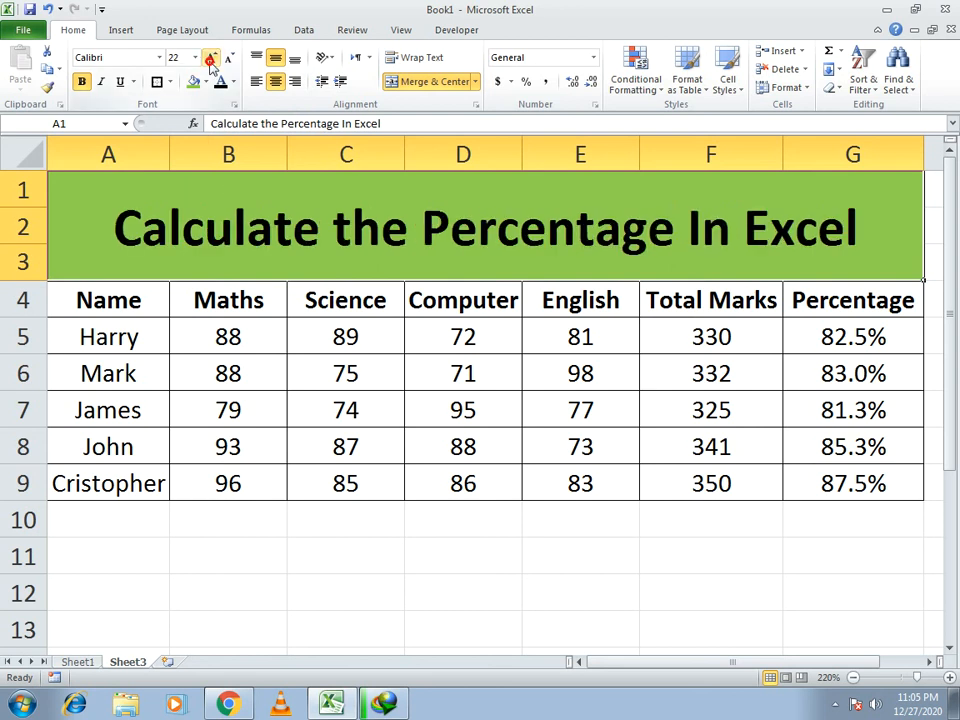
pyautogui.click(210, 58)
pyautogui.click(210, 58)
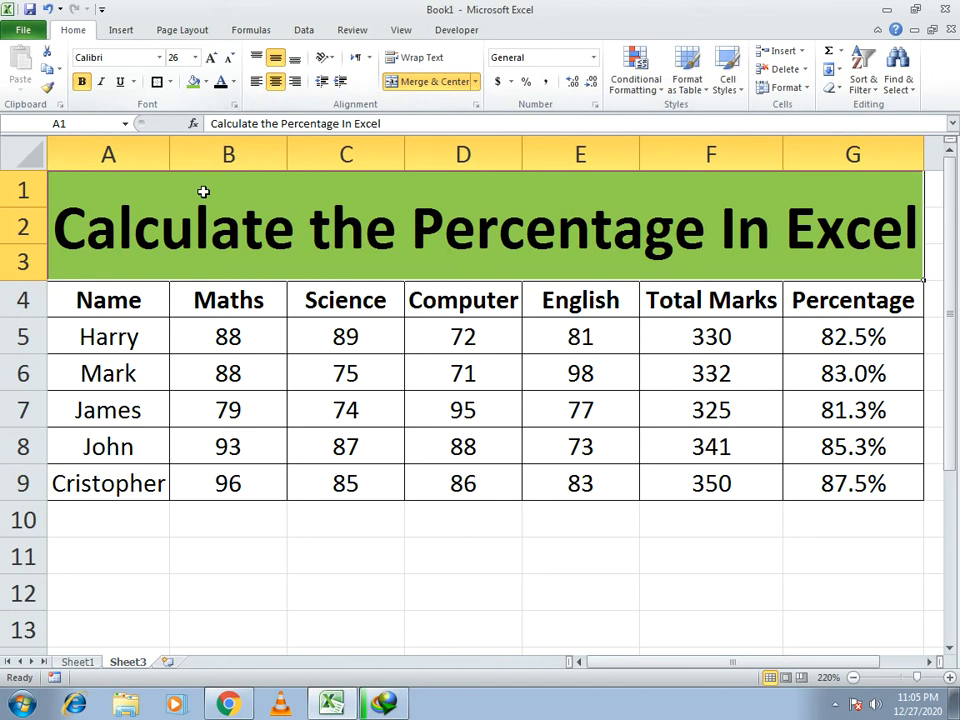
pyautogui.click(233, 82)
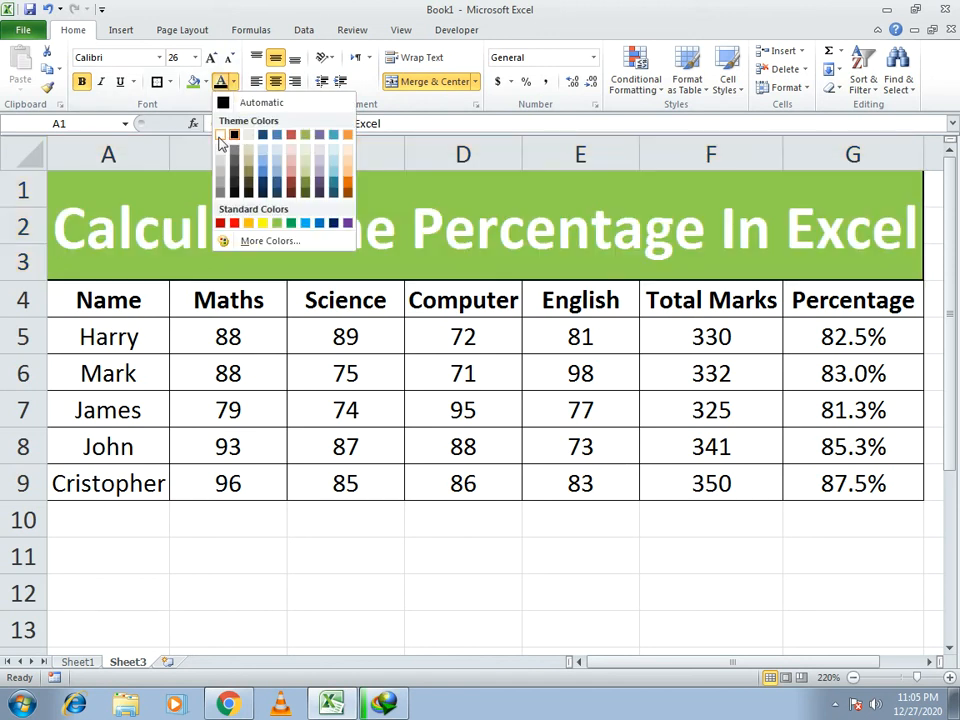
pyautogui.click(234, 135)
# Step: Fill the header row cells A4 to G4 with yellow
pyautogui.moveTo(128, 296); pyautogui.dragTo(788, 302)
pyautogui.click(205, 82)
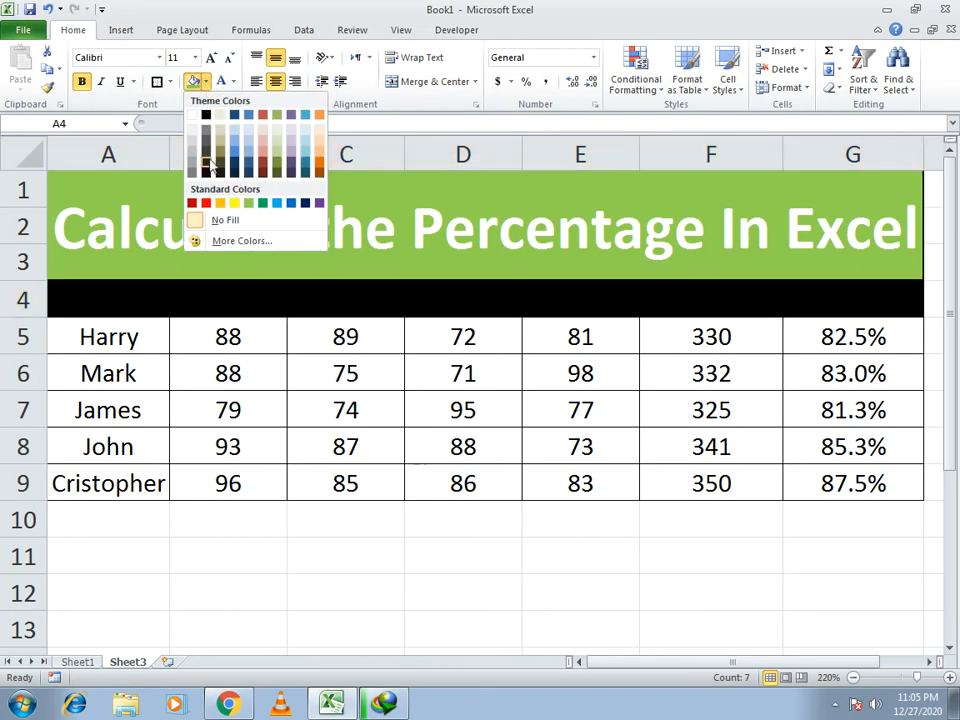
pyautogui.click(236, 262)
# Step: Apply a thick outer border around the whole table from A1 to G9
pyautogui.moveTo(126, 202); pyautogui.dragTo(626, 480)
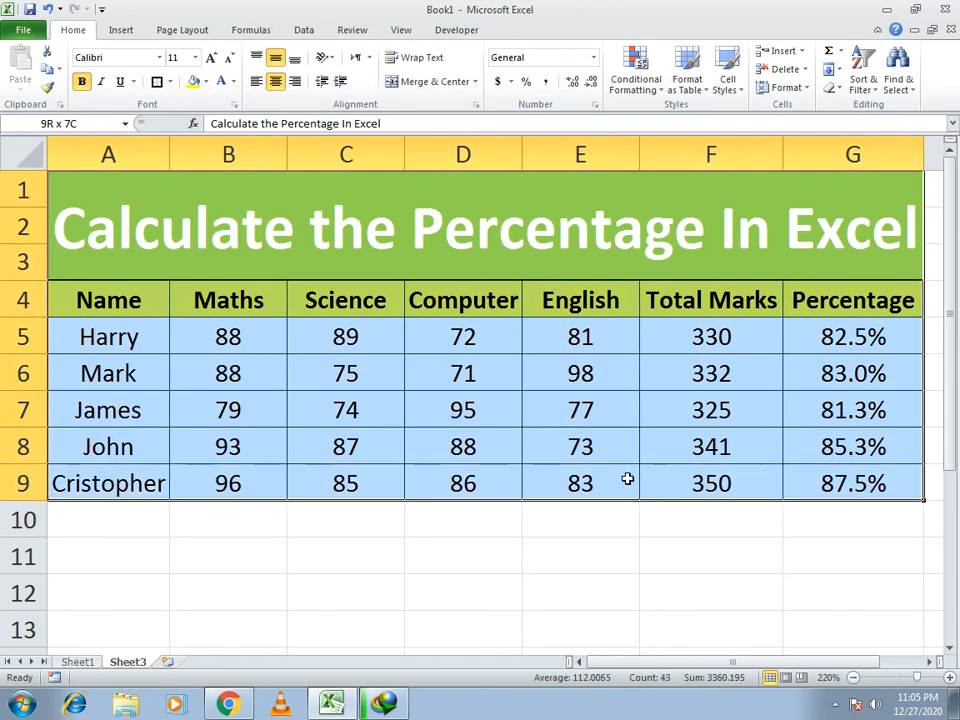
pyautogui.click(157, 82)
pyautogui.click(411, 624)
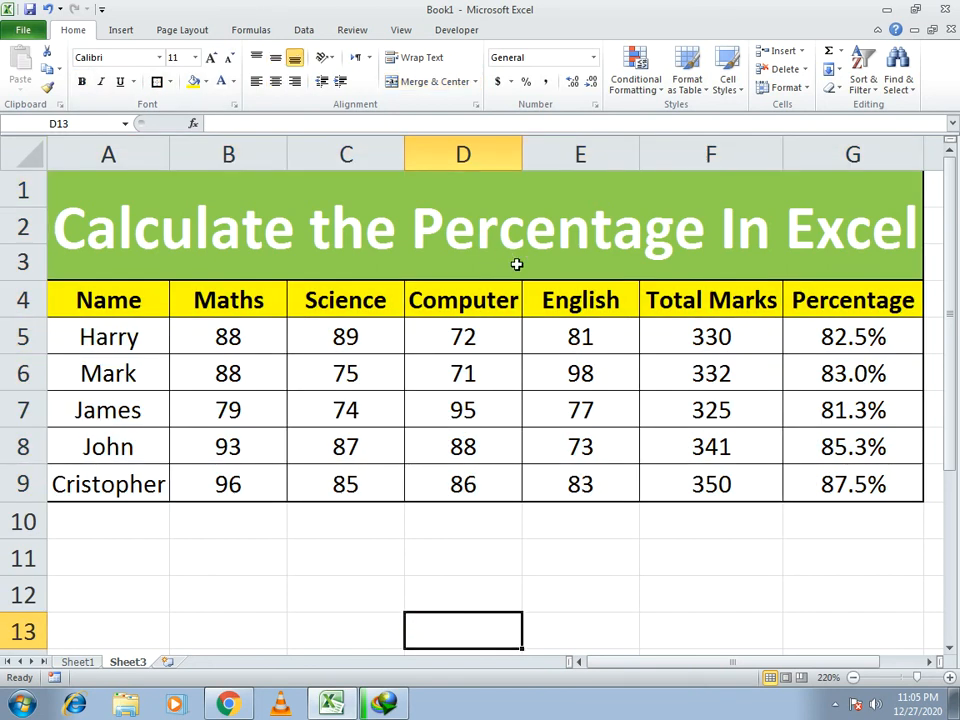